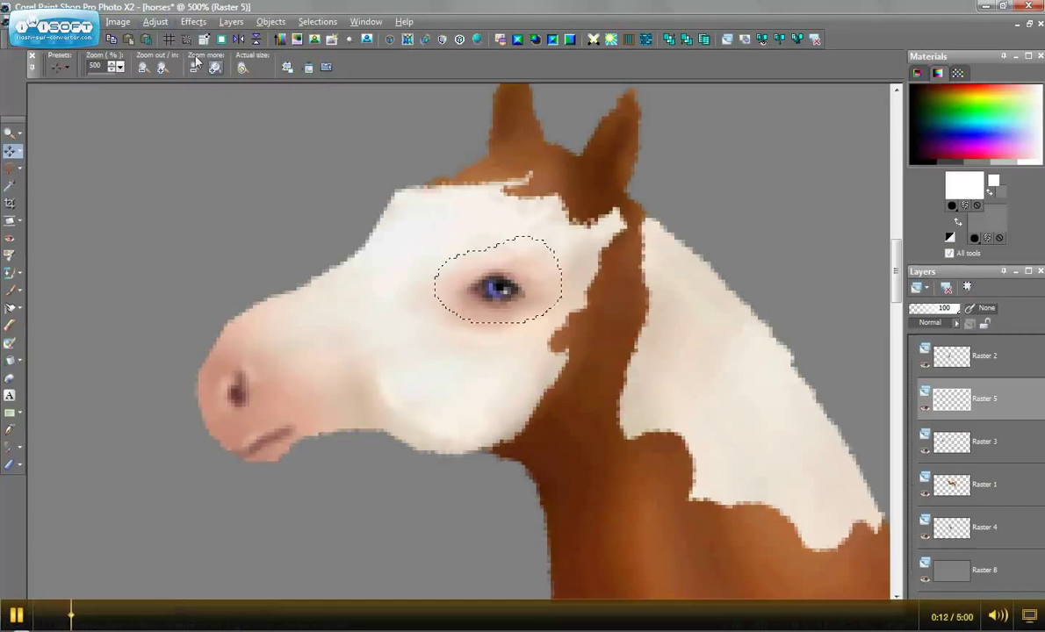
Apply Sharpen More to the selected eye area of the detached horse head and clear the selection.
{"action": "left_click", "coordinate": [155, 21]}
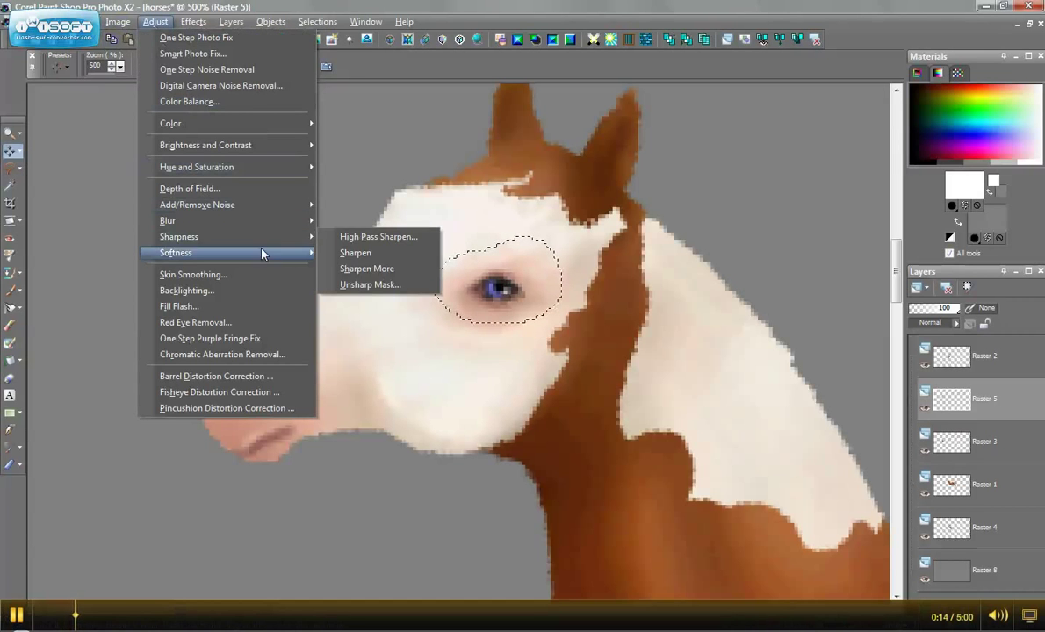
{"action": "left_click", "coordinate": [376, 269]}
{"action": "left_click", "coordinate": [11, 169]}
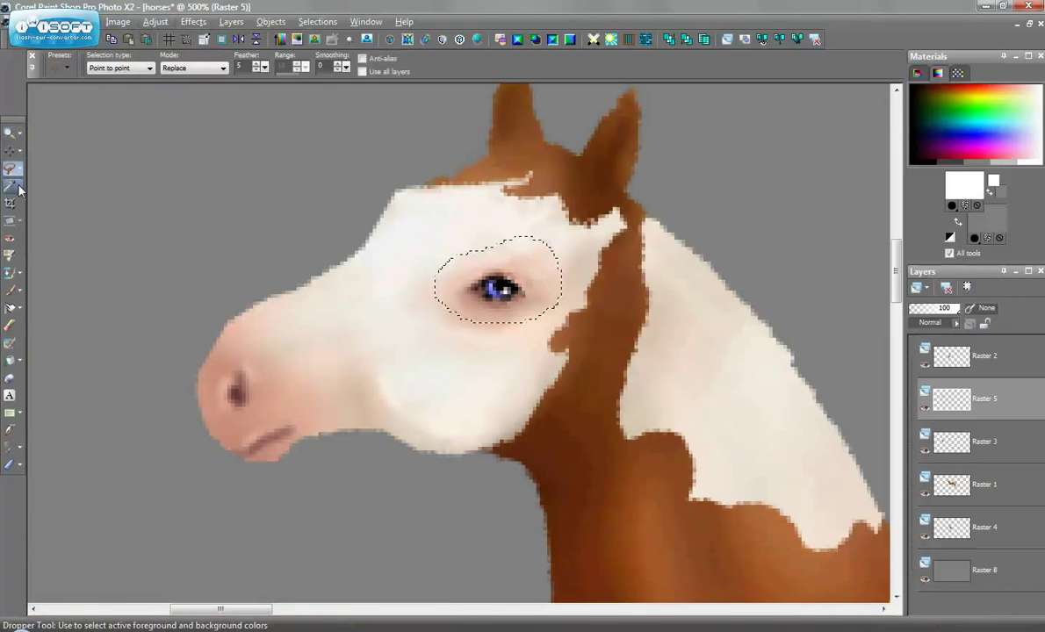
{"action": "right_click", "coordinate": [340, 313]}
Outline the muzzle of the detached head, including nostril and mouth, with a point-to-point freehand selection.
{"action": "scroll", "coordinate": [500, 300], "scroll_direction": "down", "scroll_amount": 3}
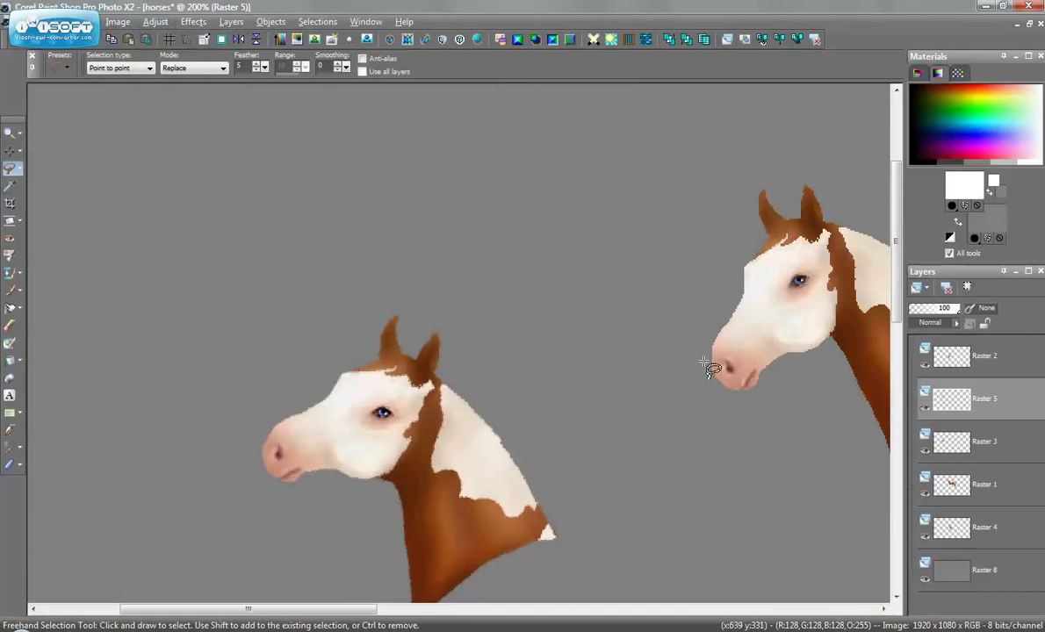
{"action": "scroll", "coordinate": [404, 422], "scroll_direction": "up", "scroll_amount": 3}
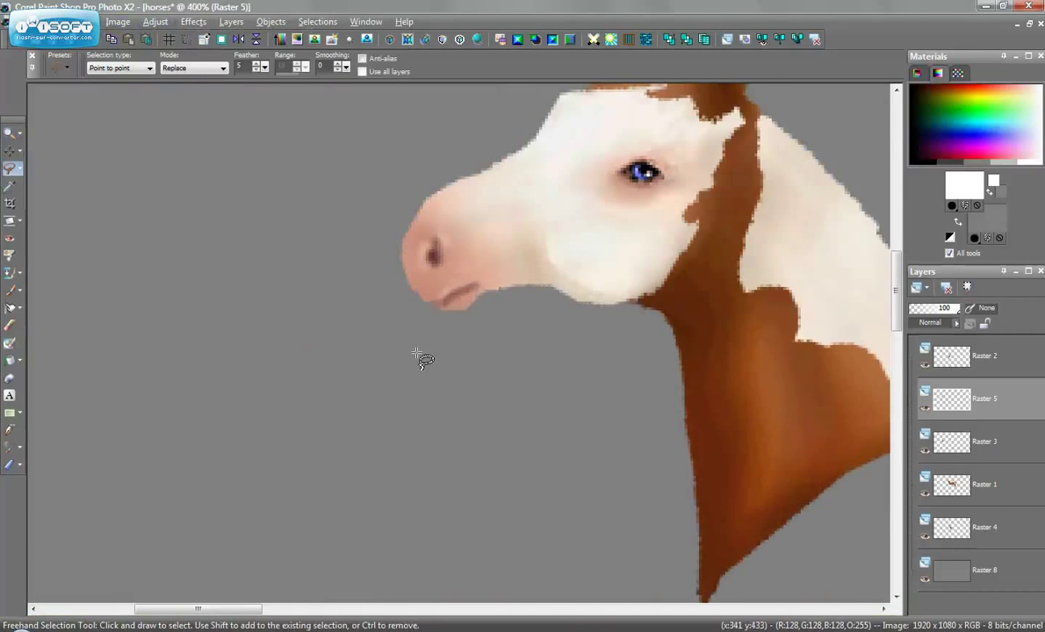
{"action": "scroll", "coordinate": [417, 354], "scroll_direction": "up", "scroll_amount": 1}
{"action": "left_click", "coordinate": [408, 367]}
{"action": "left_click", "coordinate": [399, 389]}
{"action": "left_click", "coordinate": [360, 410]}
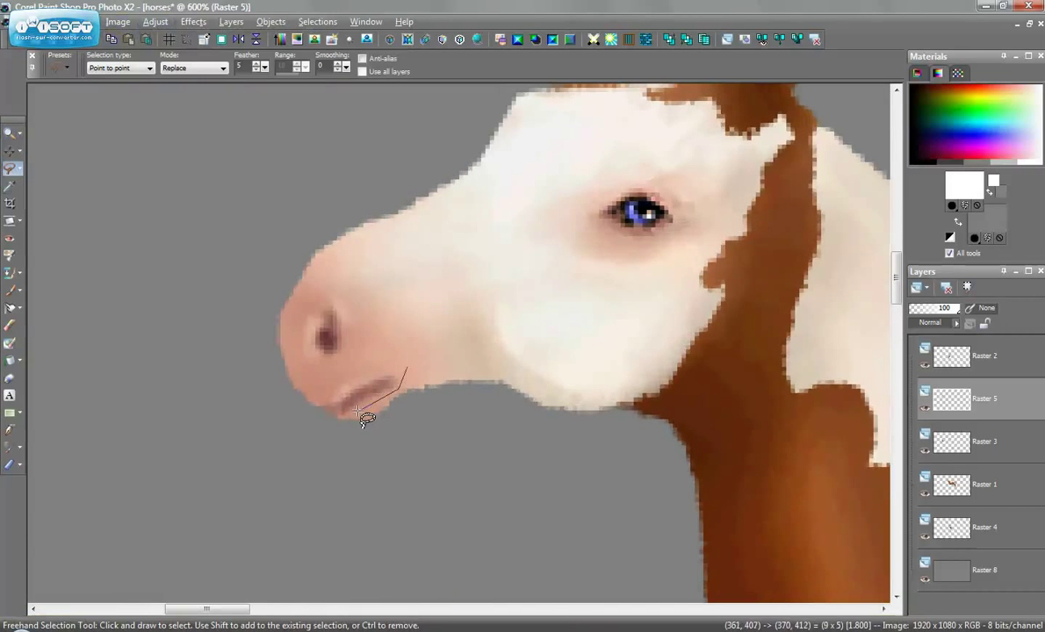
{"action": "left_click", "coordinate": [326, 415]}
{"action": "left_click", "coordinate": [277, 397]}
{"action": "left_click", "coordinate": [289, 295]}
{"action": "double_click", "coordinate": [373, 294]}
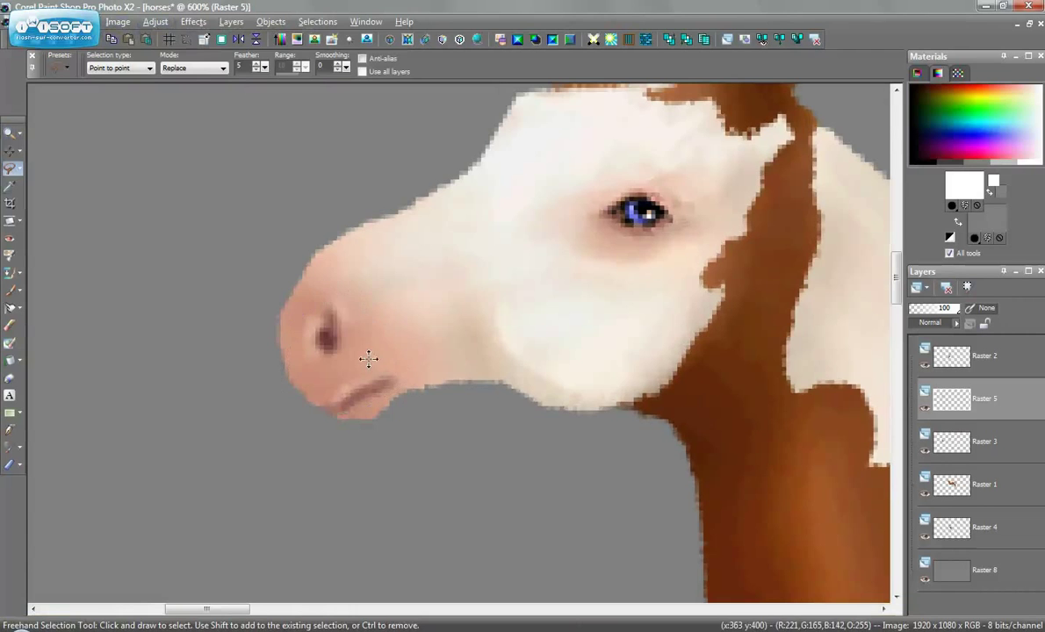
Try Sharpen More on the selected muzzle.
{"action": "left_click", "coordinate": [155, 21]}
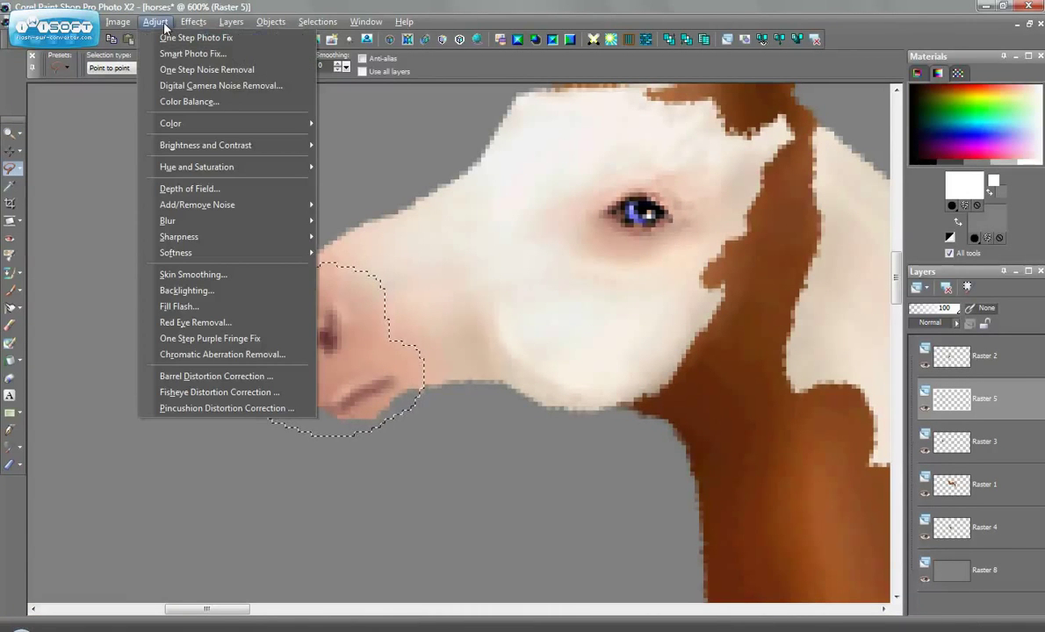
{"action": "mouse_move", "coordinate": [211, 243]}
{"action": "left_click", "coordinate": [351, 268]}
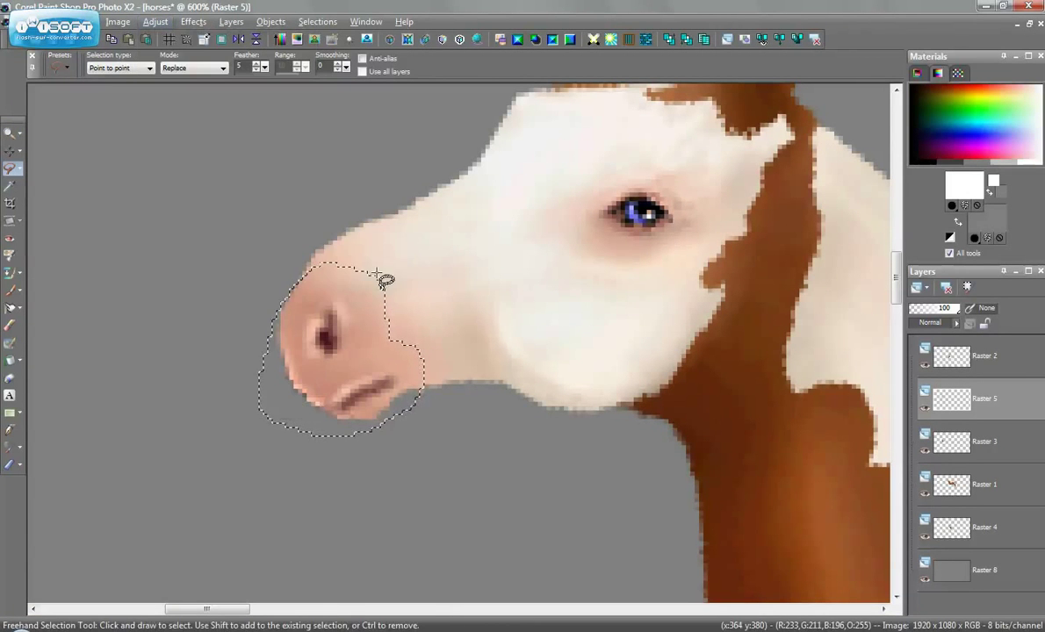
Apply the milder Sharpen adjustment to the selected muzzle and remove the selection.
{"action": "left_click", "coordinate": [155, 21]}
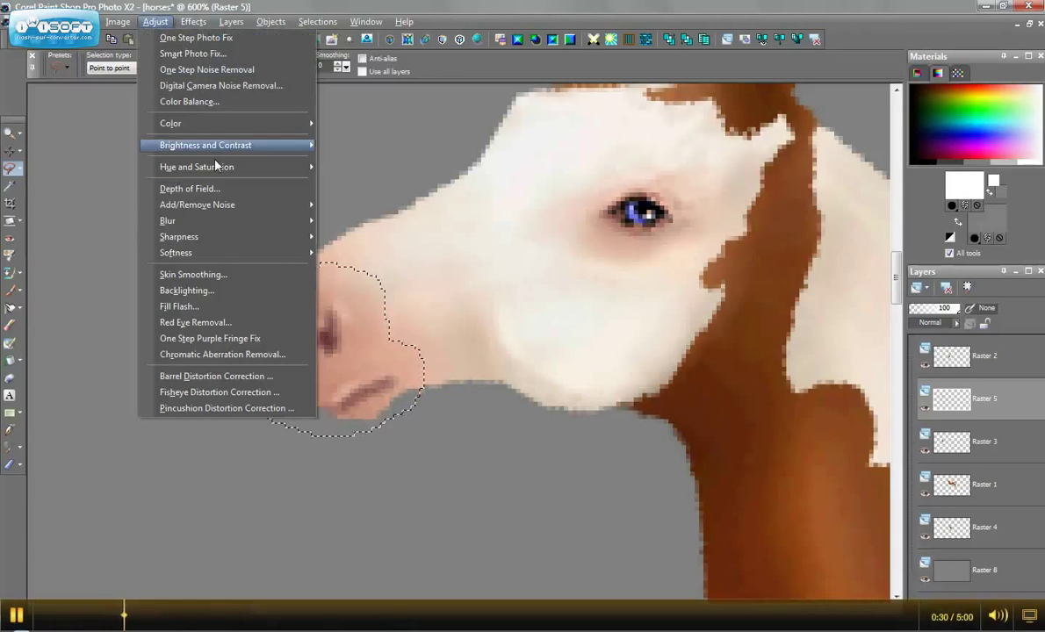
{"action": "mouse_move", "coordinate": [273, 237]}
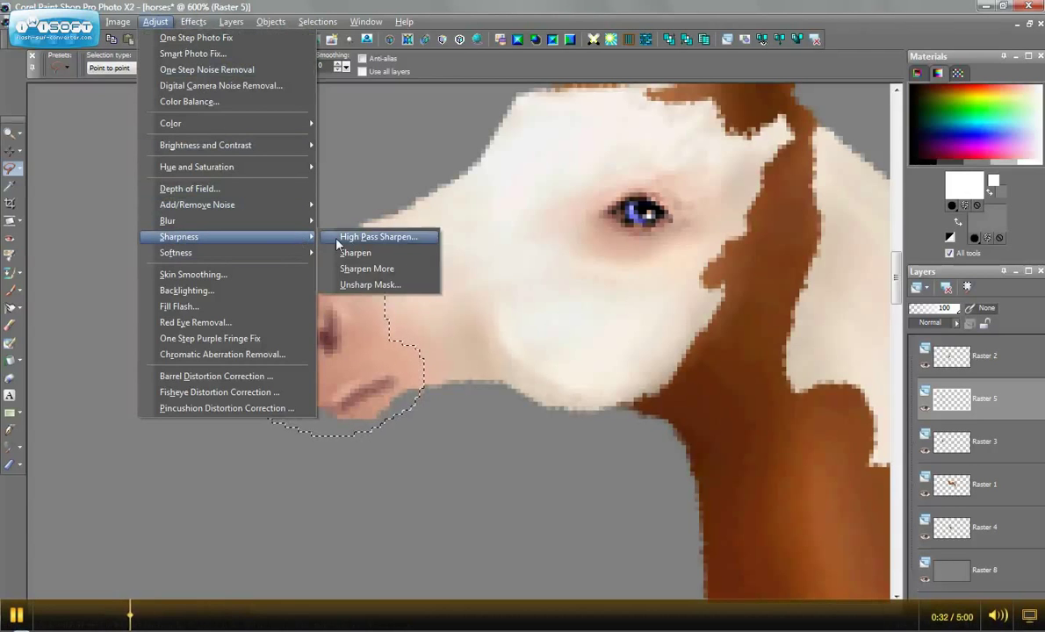
{"action": "left_click", "coordinate": [350, 254]}
{"action": "key", "text": "ctrl+d"}
{"action": "scroll", "coordinate": [455, 316], "scroll_direction": "down", "scroll_amount": 6}
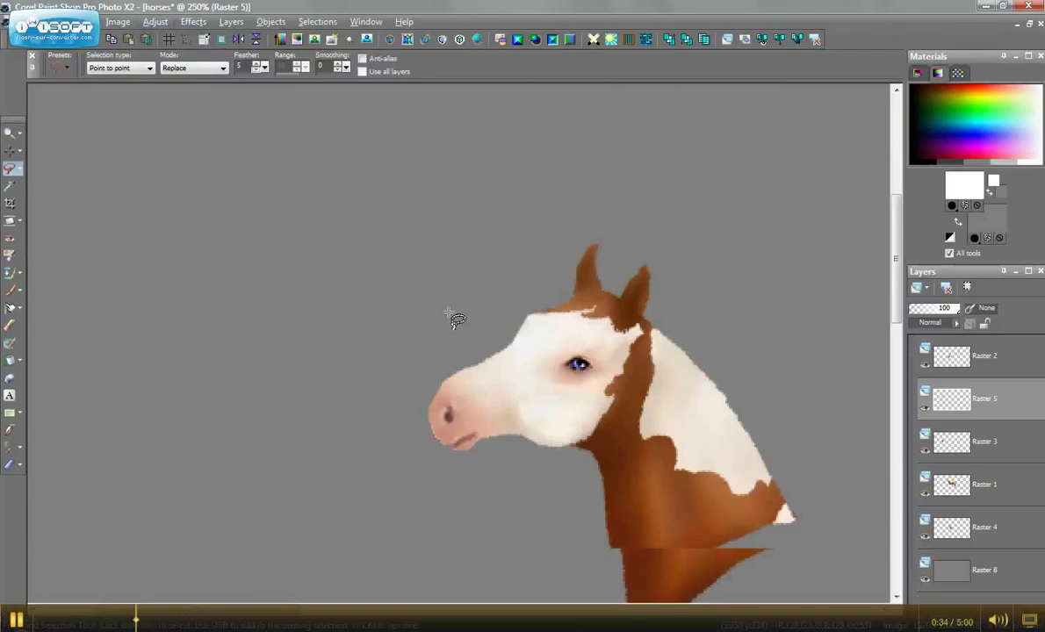
{"action": "scroll", "coordinate": [494, 369], "scroll_direction": "down", "scroll_amount": 1}
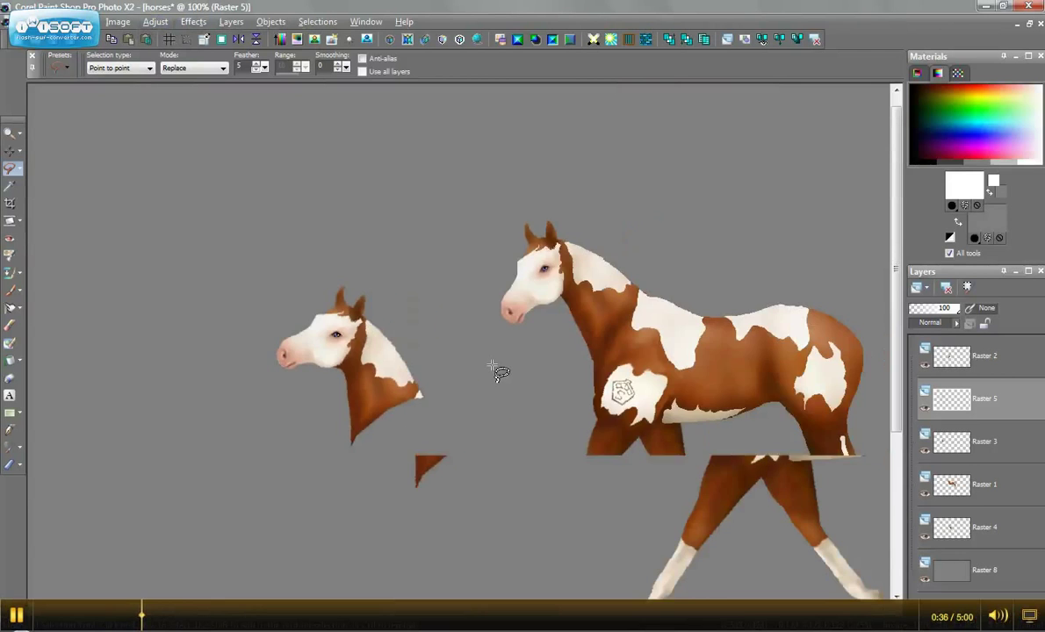
{"action": "scroll", "coordinate": [338, 360], "scroll_direction": "down", "scroll_amount": 1}
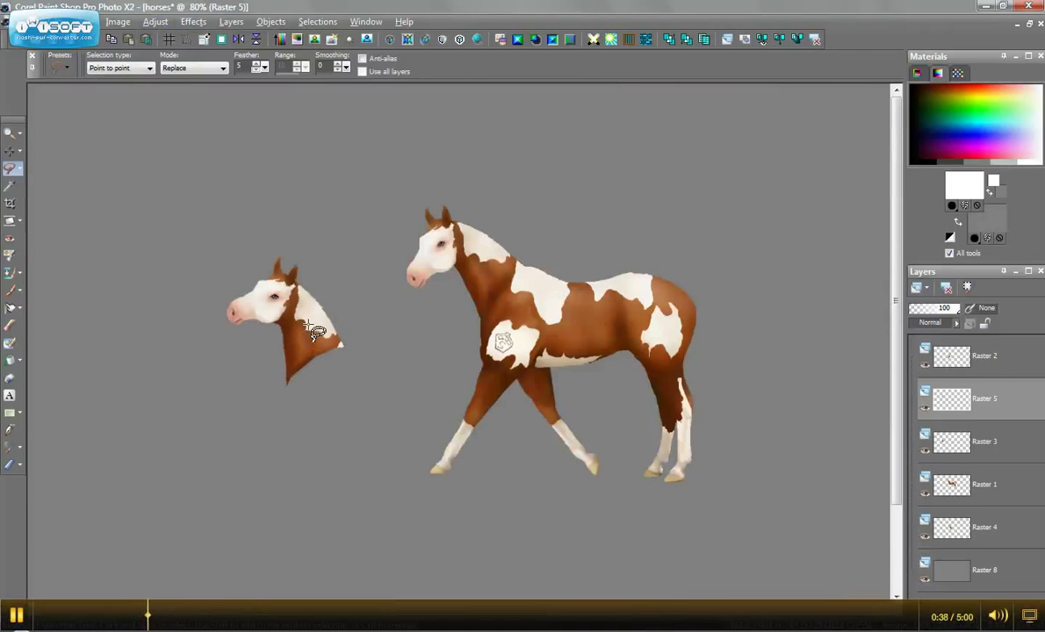
Check the Raster 5 layer by toggling its visibility, and merge it down into Raster 3.
{"action": "scroll", "coordinate": [289, 330], "scroll_direction": "up", "scroll_amount": 3}
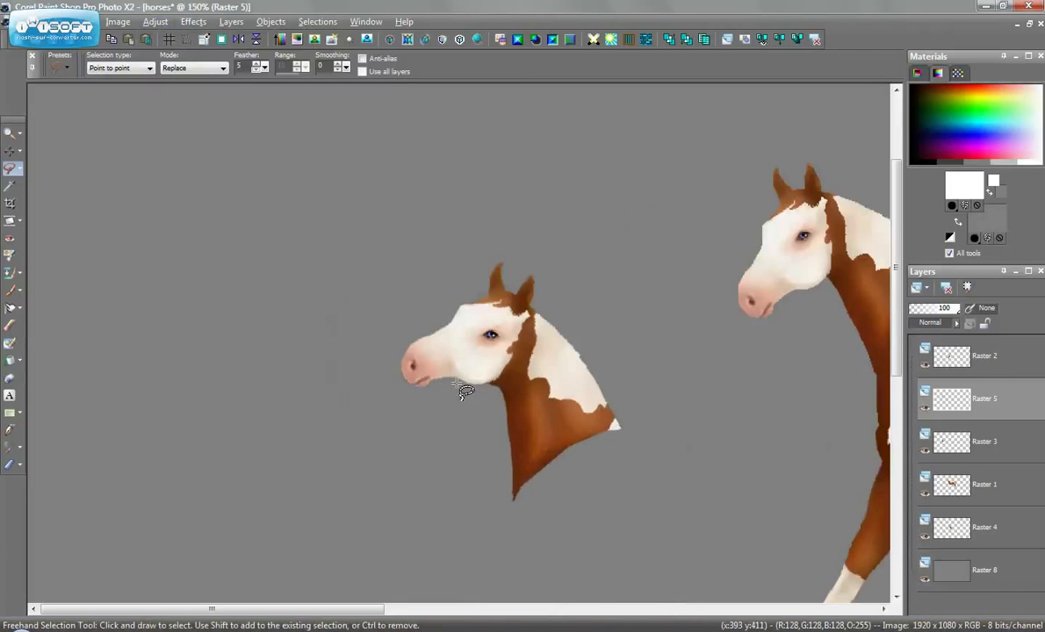
{"action": "scroll", "coordinate": [465, 391], "scroll_direction": "up", "scroll_amount": 2}
{"action": "left_click", "coordinate": [10, 151]}
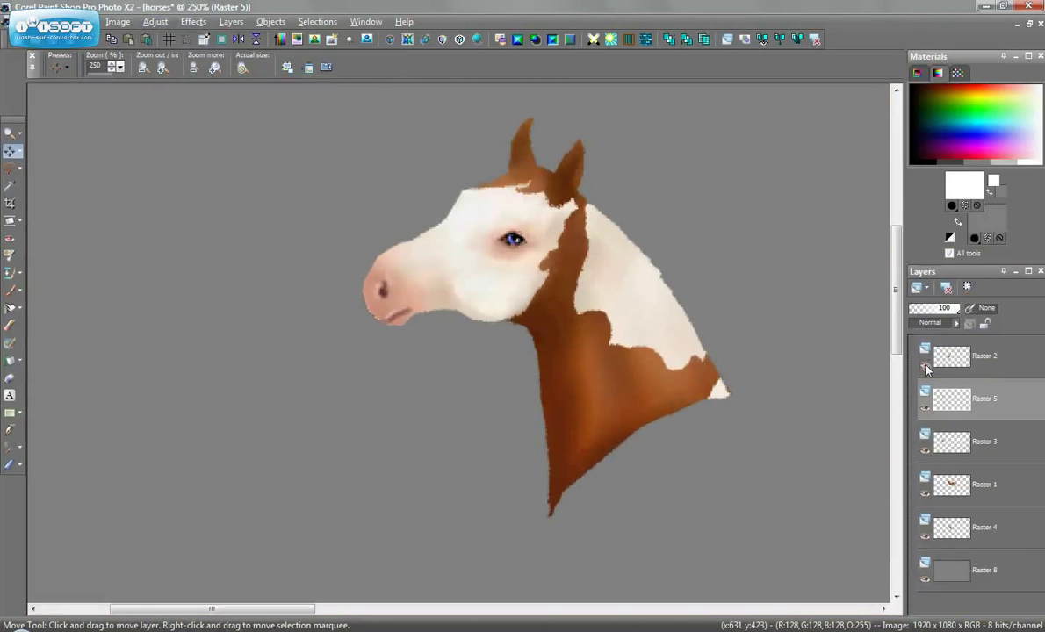
{"action": "left_click", "coordinate": [925, 435]}
{"action": "left_click", "coordinate": [925, 436]}
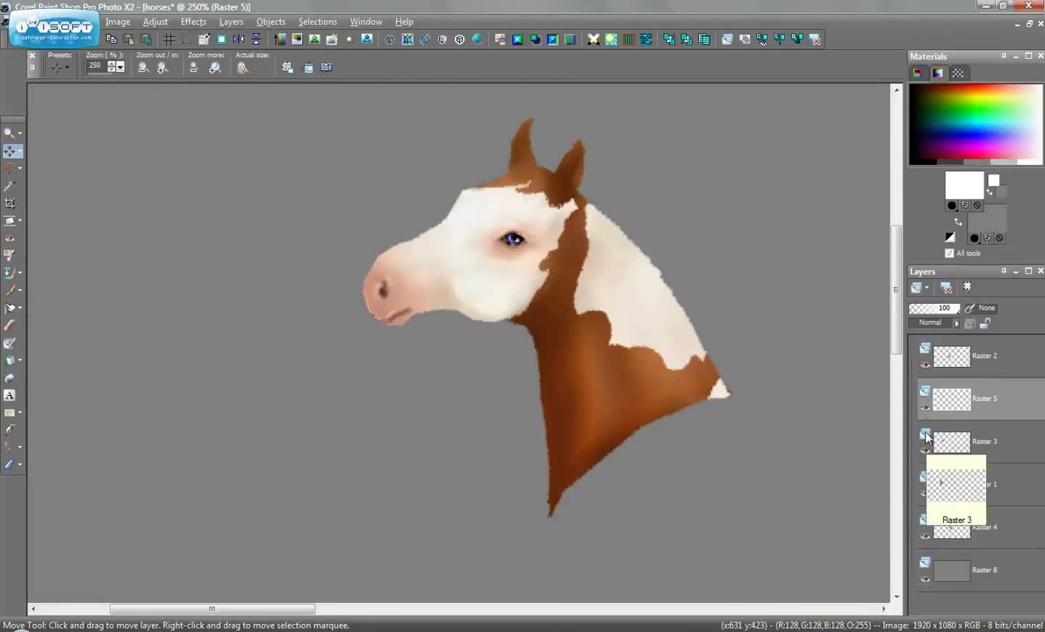
{"action": "left_click", "coordinate": [926, 409]}
{"action": "left_click", "coordinate": [926, 410]}
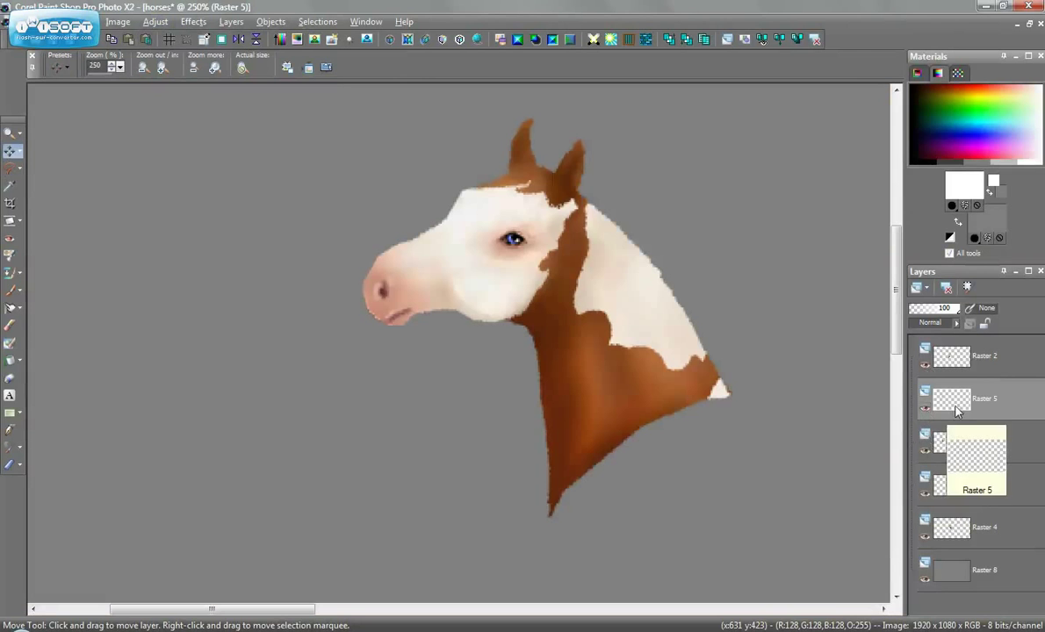
{"action": "left_click", "coordinate": [779, 39]}
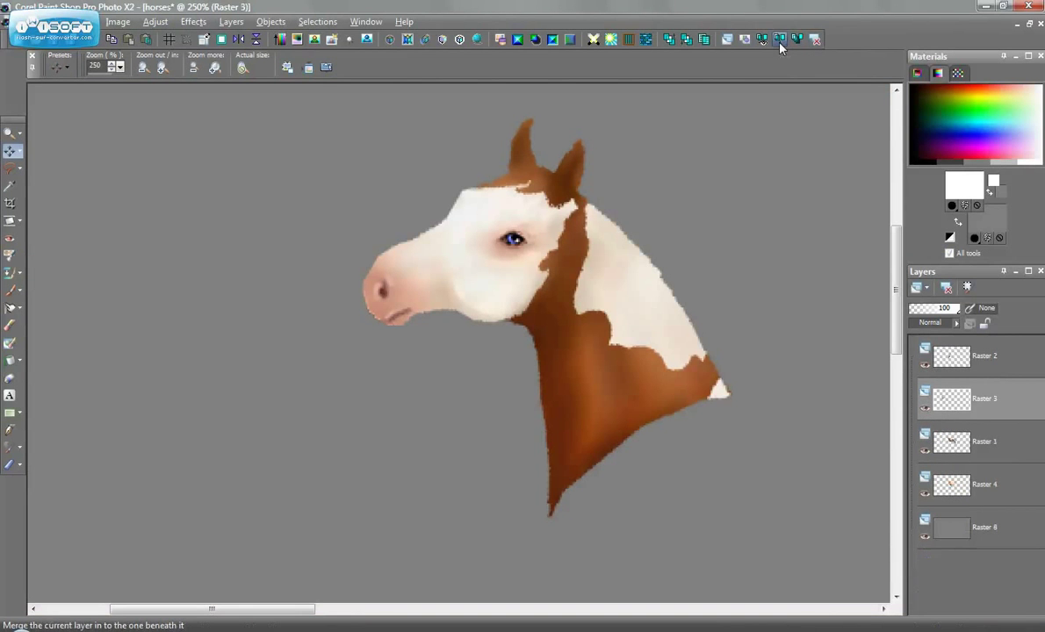
Move the detached head over the horse's body so its neck base meets the shoulders.
{"action": "left_click_drag", "start_coordinate": [614, 299], "coordinate": [721, 261]}
{"action": "scroll", "coordinate": [725, 258], "scroll_direction": "down", "scroll_amount": 5}
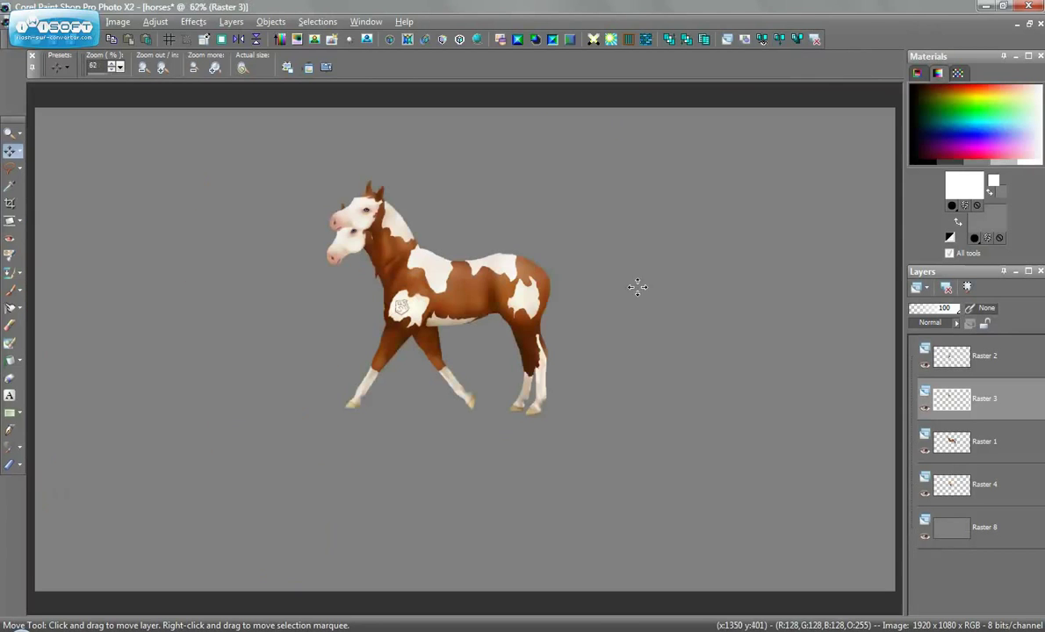
Select the horse's original head and neck with a point-to-point outline running along the shoulder from chest to withers.
{"action": "left_click", "coordinate": [10, 168]}
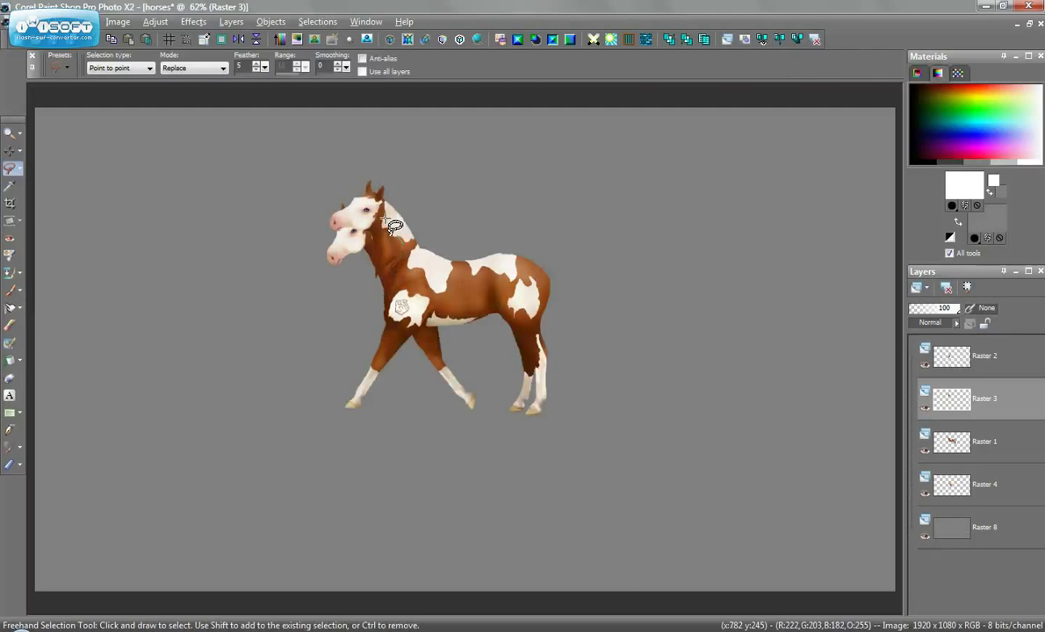
{"action": "scroll", "coordinate": [399, 232], "scroll_direction": "up", "scroll_amount": 3}
{"action": "scroll", "coordinate": [427, 401], "scroll_direction": "up", "scroll_amount": 4}
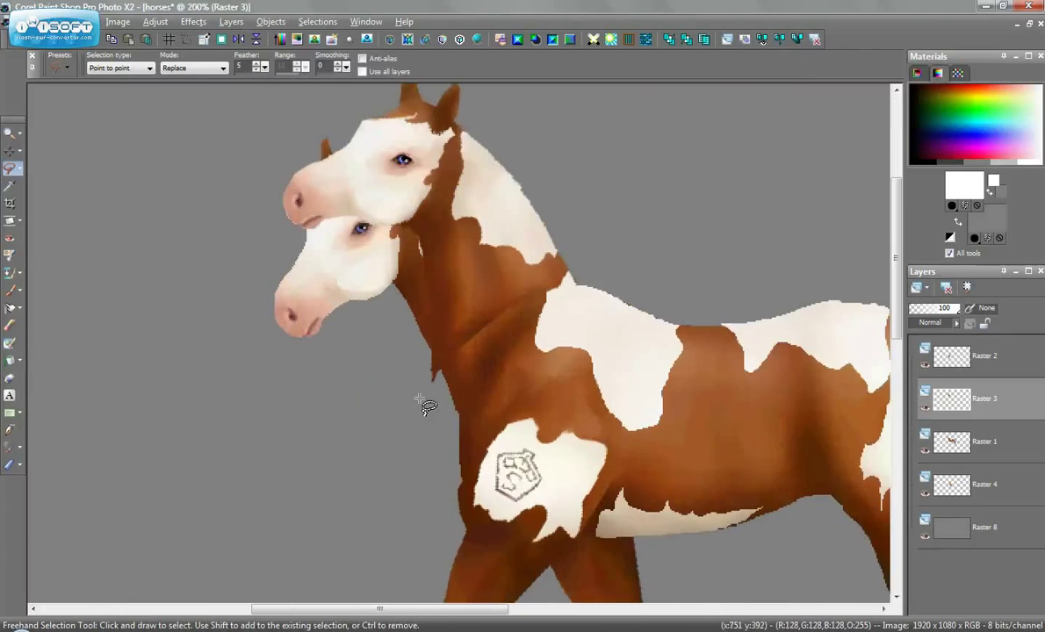
{"action": "left_click", "coordinate": [411, 418]}
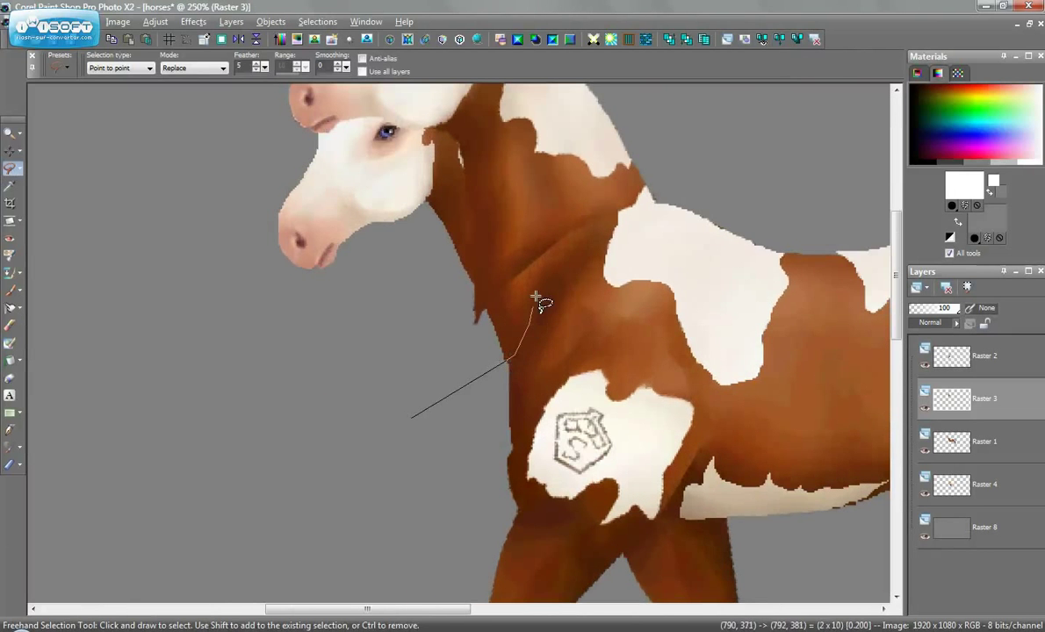
{"action": "left_click", "coordinate": [631, 187]}
{"action": "left_click", "coordinate": [669, 166]}
{"action": "left_click", "coordinate": [668, 128]}
{"action": "left_click", "coordinate": [246, 126]}
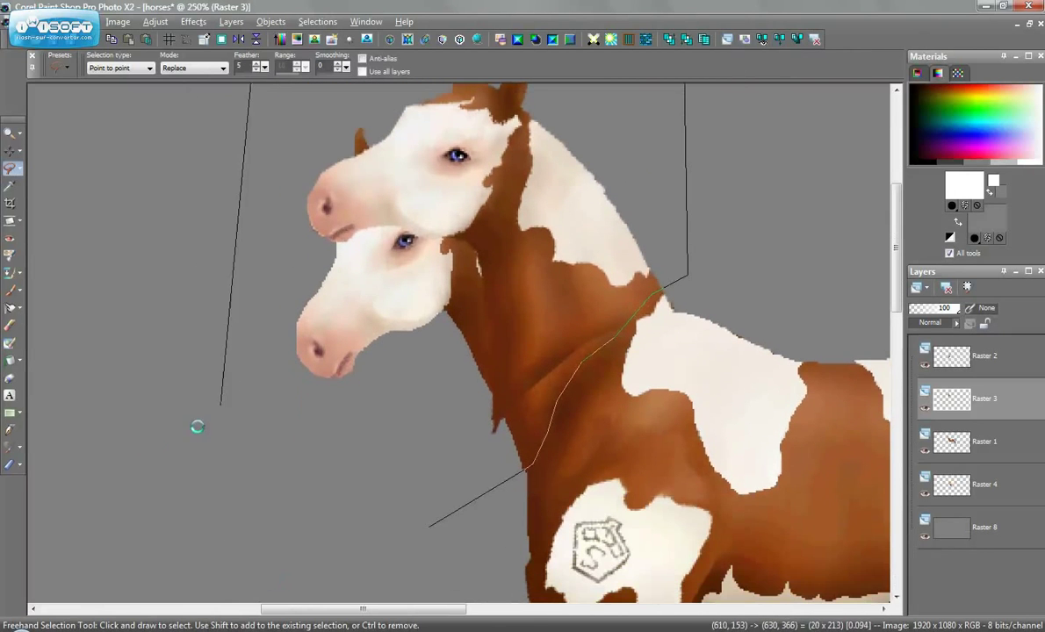
{"action": "left_click", "coordinate": [171, 455]}
{"action": "double_click", "coordinate": [431, 535]}
Delete the original head and neck from the Raster 1 layer and clear the selection.
{"action": "left_click", "coordinate": [952, 442]}
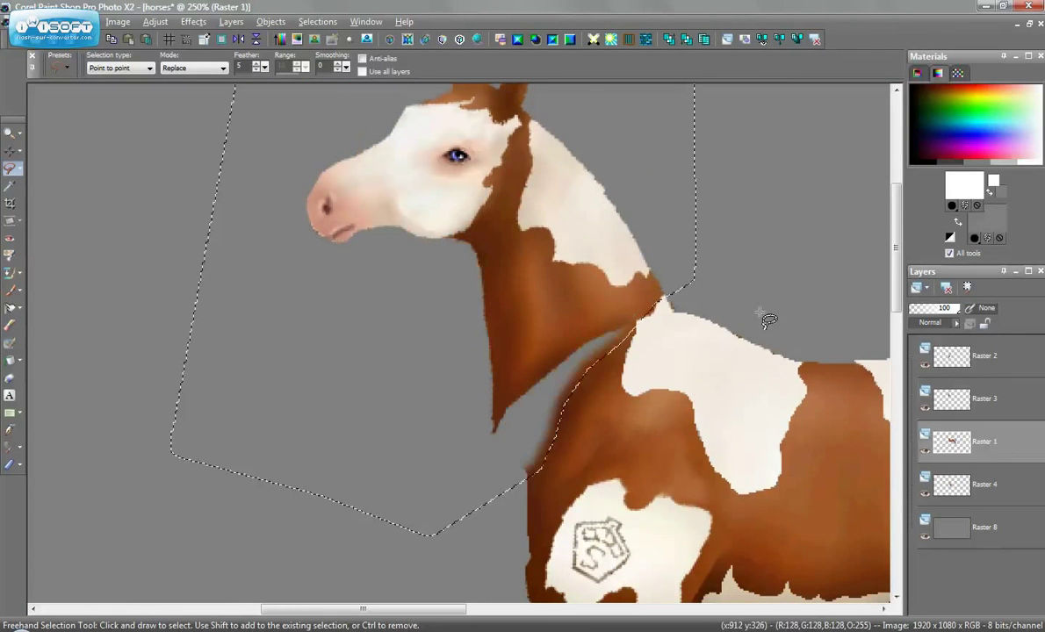
{"action": "key", "text": "ctrl+d"}
{"action": "scroll", "coordinate": [494, 252], "scroll_direction": "down", "scroll_amount": 5}
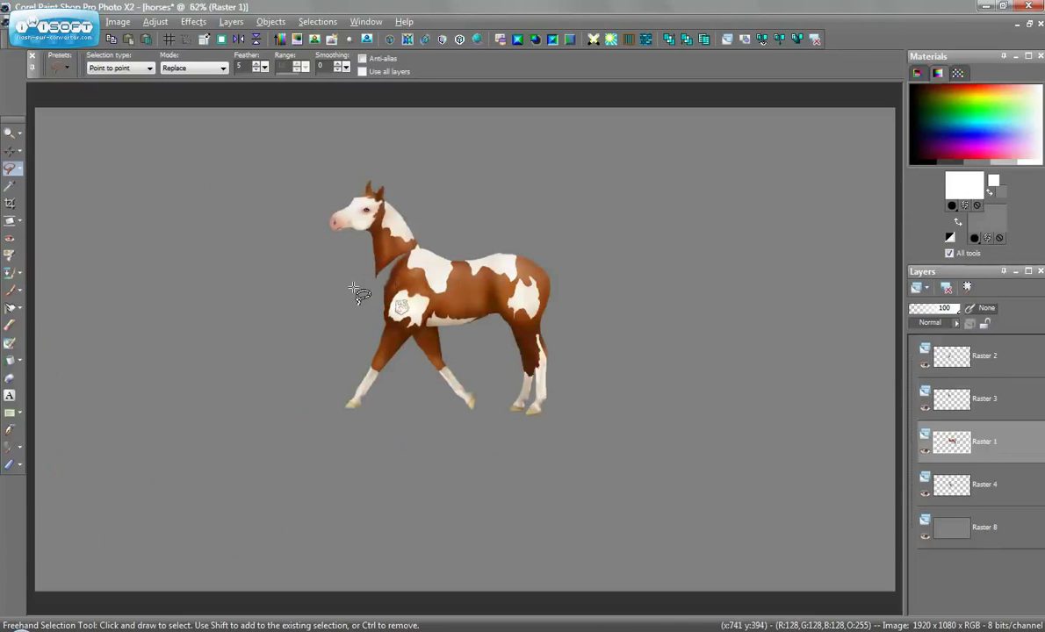
Shift the new head and neck slightly closer to the body with the Move tool.
{"action": "key", "text": "m"}
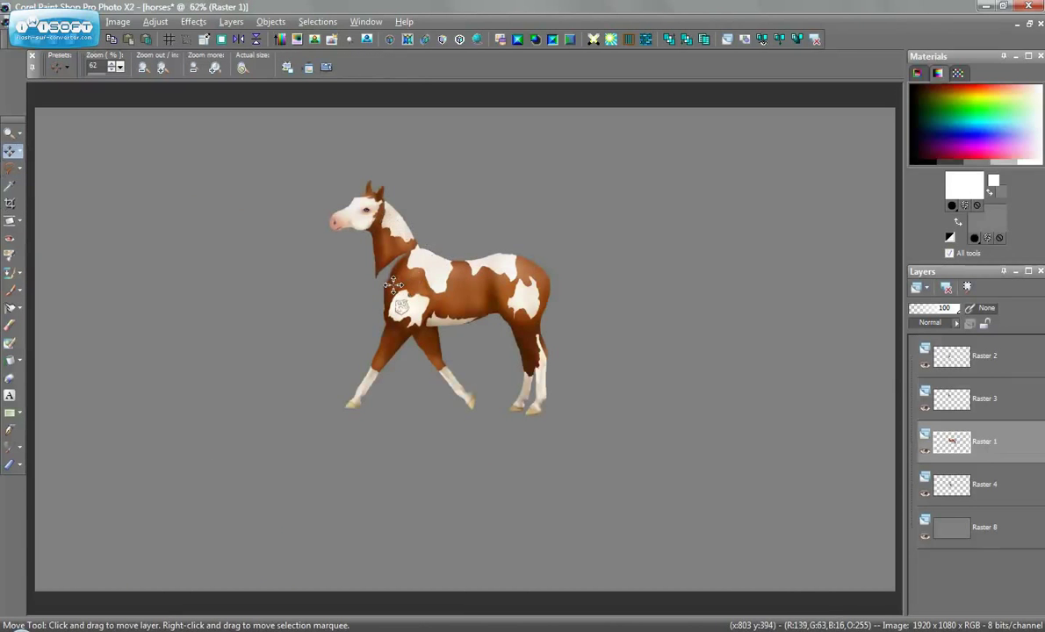
{"action": "scroll", "coordinate": [392, 285], "scroll_direction": "up", "scroll_amount": 5}
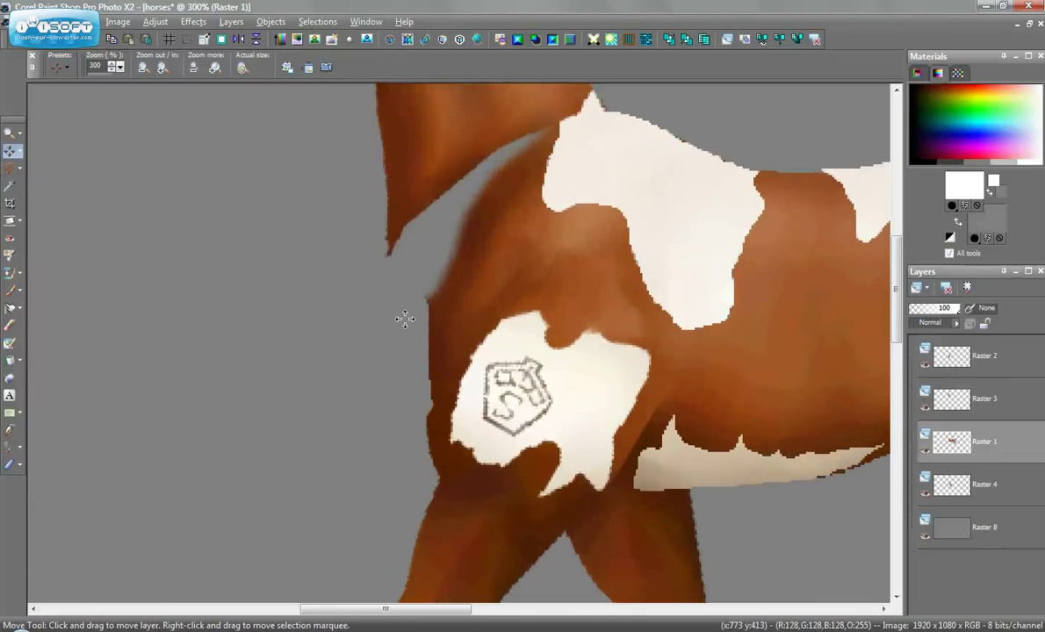
{"action": "left_click_drag", "start_coordinate": [433, 157], "coordinate": [442, 155]}
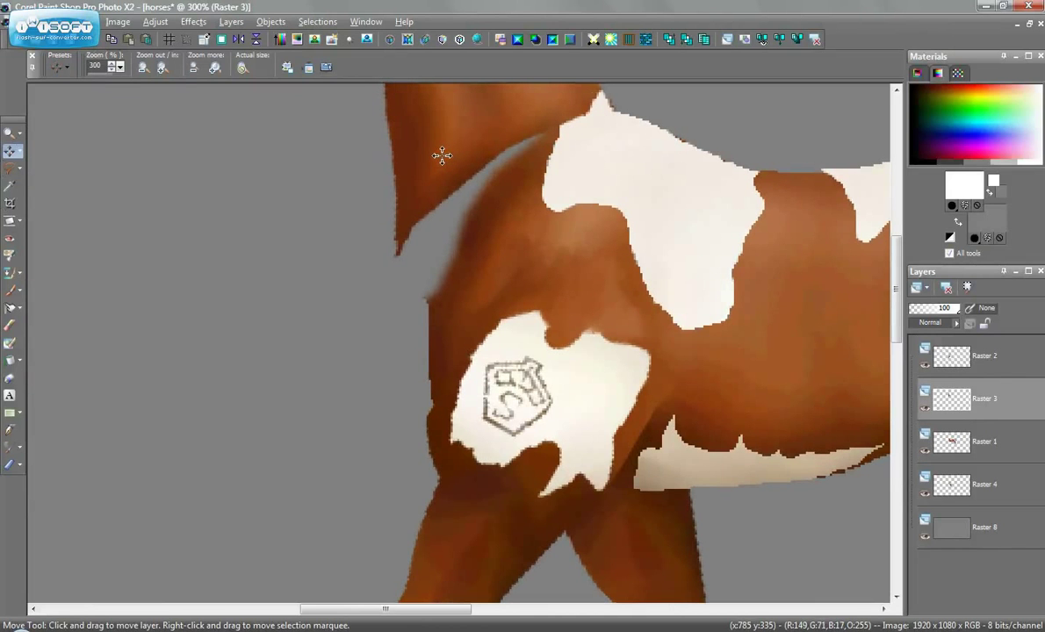
Try smudging the chest edge on Raster 1 toward the new neck with the Smudge brush.
{"action": "left_click", "coordinate": [8, 310]}
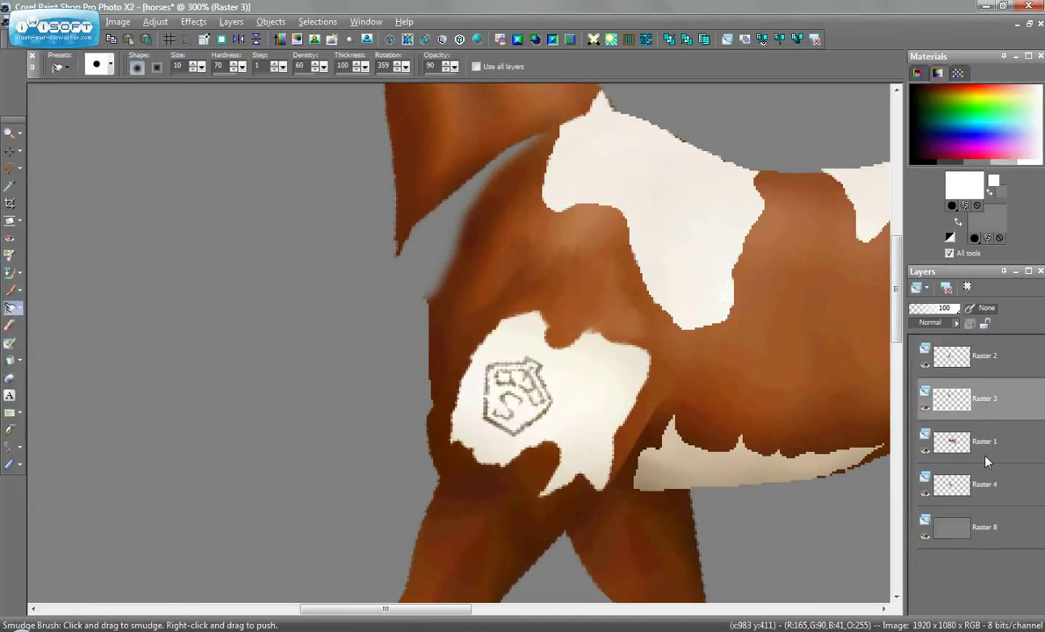
{"action": "left_click", "coordinate": [973, 450]}
{"action": "mouse_move", "coordinate": [455, 302]}
{"action": "left_mouse_down"}
{"action": "mouse_move", "coordinate": [412, 246]}
{"action": "mouse_move", "coordinate": [432, 276]}
{"action": "mouse_move", "coordinate": [413, 183]}
{"action": "mouse_move", "coordinate": [411, 277]}
{"action": "mouse_move", "coordinate": [420, 243]}
{"action": "left_mouse_up"}
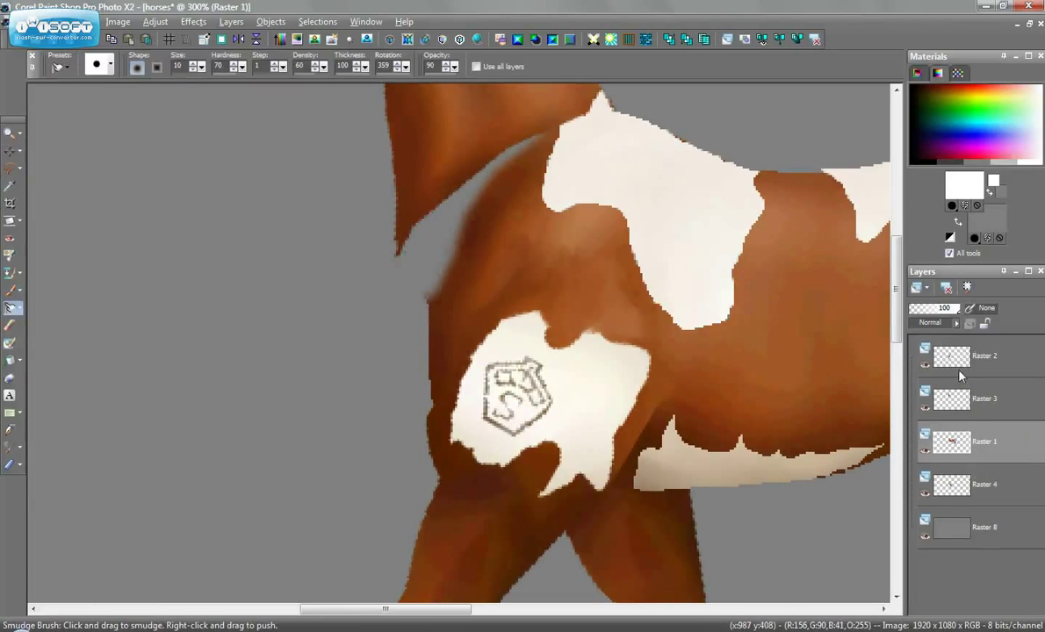
On Raster 3, set the Smudge brush size to 30 and blend the neck base down across the gap into the chest and shoulder.
{"action": "left_click", "coordinate": [954, 413]}
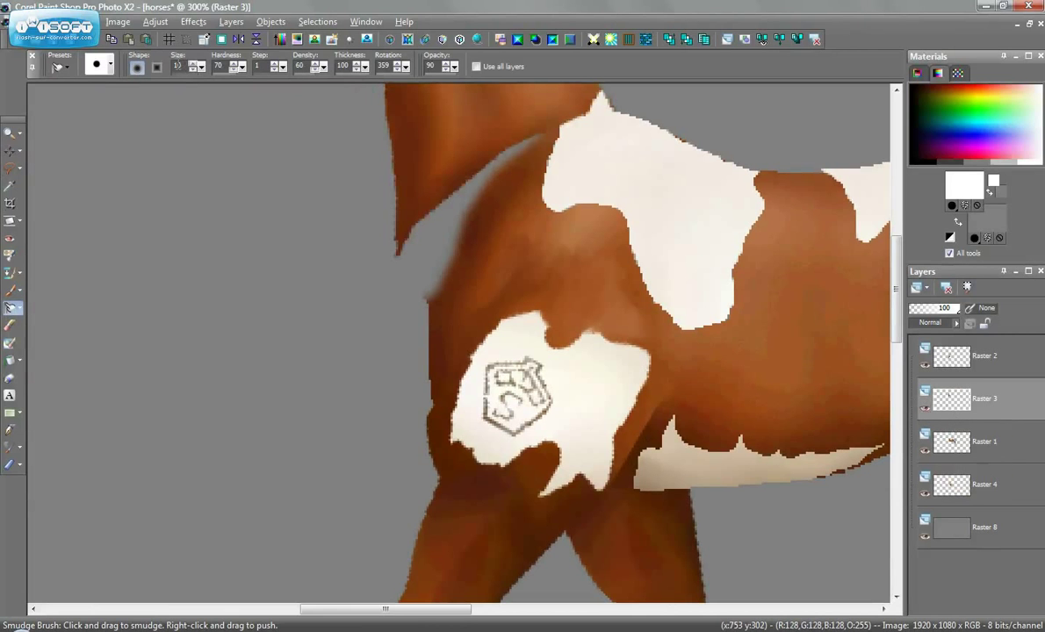
{"action": "double_click", "coordinate": [178, 66]}
{"action": "type", "text": "30"}
{"action": "left_click_drag", "start_coordinate": [409, 175], "coordinate": [438, 303]}
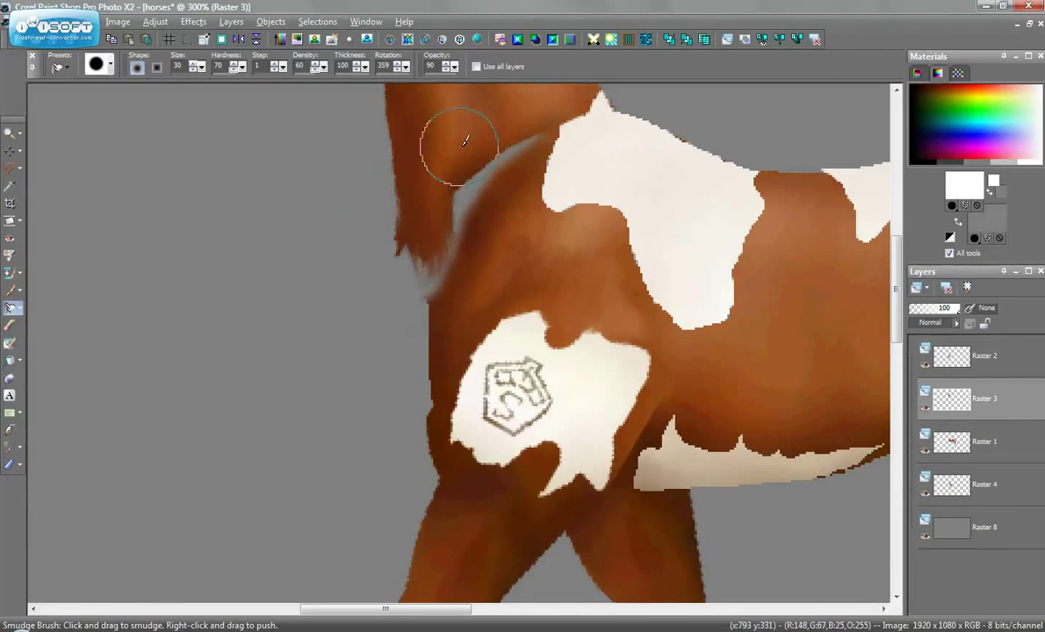
{"action": "mouse_move", "coordinate": [466, 141]}
{"action": "left_mouse_down"}
{"action": "mouse_move", "coordinate": [466, 282]}
{"action": "mouse_move", "coordinate": [471, 162]}
{"action": "mouse_move", "coordinate": [456, 274]}
{"action": "mouse_move", "coordinate": [433, 214]}
{"action": "mouse_move", "coordinate": [441, 344]}
{"action": "mouse_move", "coordinate": [427, 244]}
{"action": "mouse_move", "coordinate": [441, 362]}
{"action": "mouse_move", "coordinate": [441, 347]}
{"action": "mouse_move", "coordinate": [477, 372]}
{"action": "left_mouse_up"}
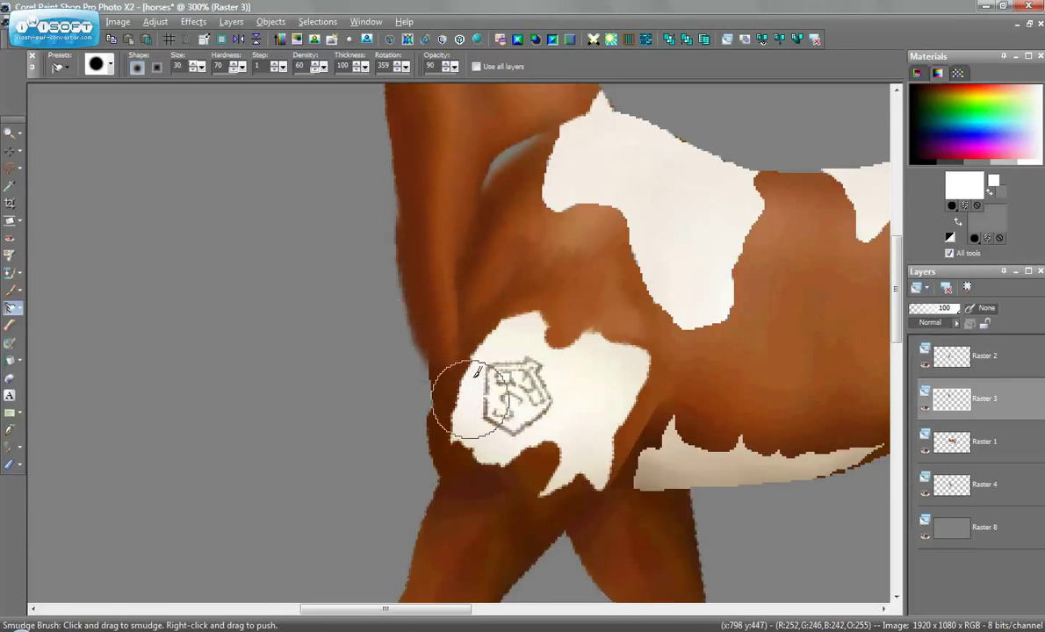
{"action": "scroll", "coordinate": [477, 238], "scroll_direction": "down", "scroll_amount": 1}
{"action": "mouse_move", "coordinate": [466, 298]}
{"action": "left_mouse_down"}
{"action": "mouse_move", "coordinate": [461, 344]}
{"action": "mouse_move", "coordinate": [474, 241]}
{"action": "mouse_move", "coordinate": [492, 316]}
{"action": "mouse_move", "coordinate": [501, 240]}
{"action": "mouse_move", "coordinate": [505, 264]}
{"action": "mouse_move", "coordinate": [515, 243]}
{"action": "mouse_move", "coordinate": [494, 244]}
{"action": "mouse_move", "coordinate": [509, 241]}
{"action": "mouse_move", "coordinate": [477, 264]}
{"action": "mouse_move", "coordinate": [457, 395]}
{"action": "mouse_move", "coordinate": [492, 292]}
{"action": "mouse_move", "coordinate": [427, 491]}
{"action": "mouse_move", "coordinate": [447, 425]}
{"action": "mouse_move", "coordinate": [412, 489]}
{"action": "mouse_move", "coordinate": [388, 443]}
{"action": "left_mouse_up"}
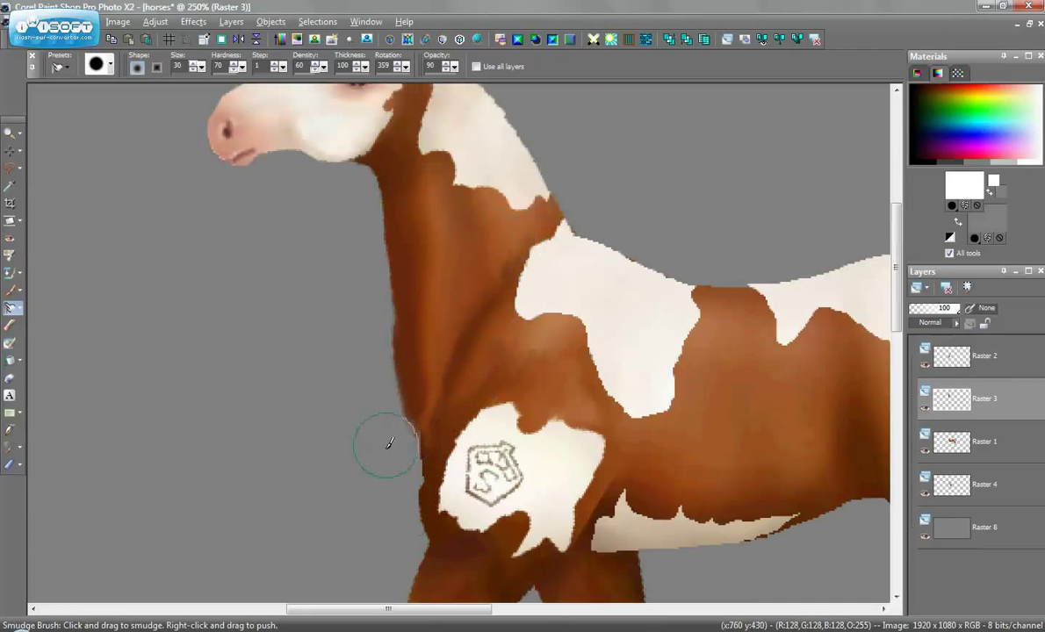
{"action": "scroll", "coordinate": [423, 263], "scroll_direction": "down", "scroll_amount": 3}
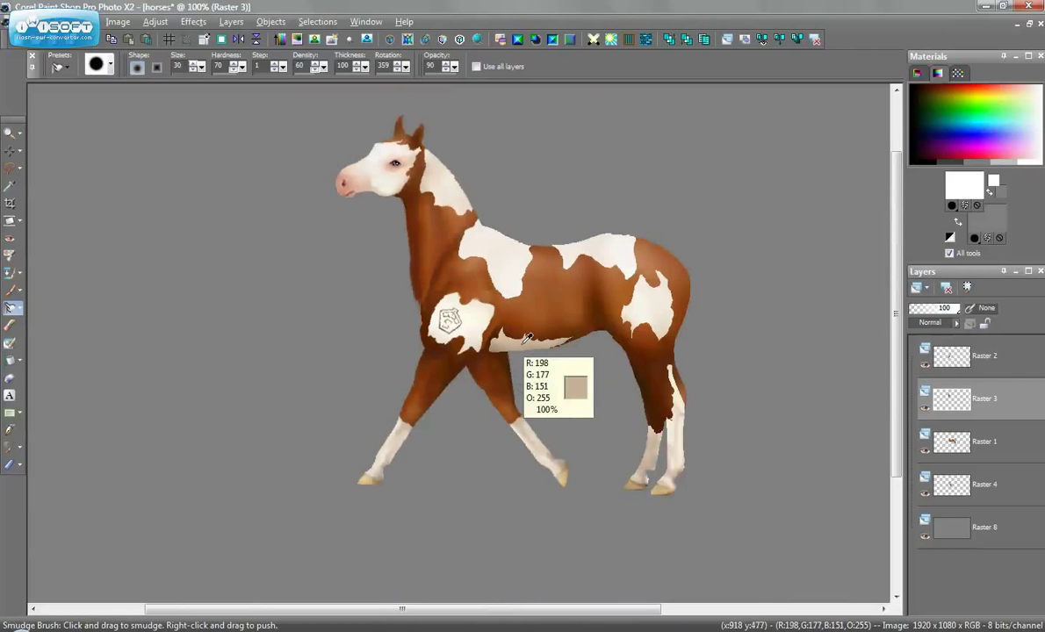
Try trimming the front edge of the neck on Raster 3 with a point-to-point selection feathered by 5.
{"action": "key", "text": "s"}
{"action": "scroll", "coordinate": [473, 302], "scroll_direction": "up", "scroll_amount": 4}
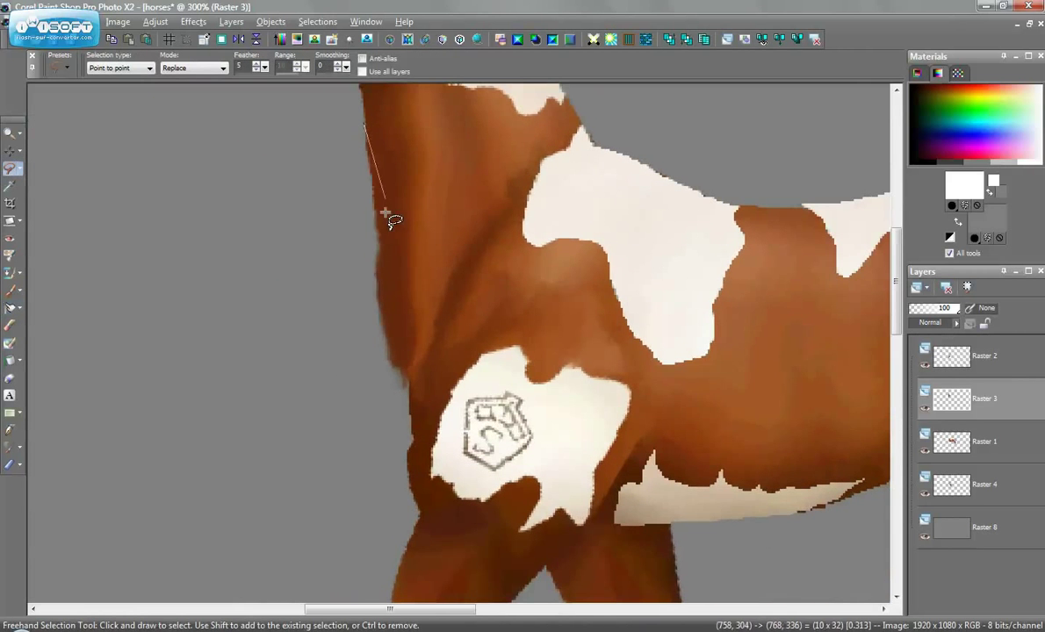
{"action": "left_click", "coordinate": [412, 395]}
{"action": "left_click", "coordinate": [376, 431]}
{"action": "left_click", "coordinate": [245, 283]}
{"action": "double_click", "coordinate": [279, 175]}
{"action": "key", "text": "Delete"}
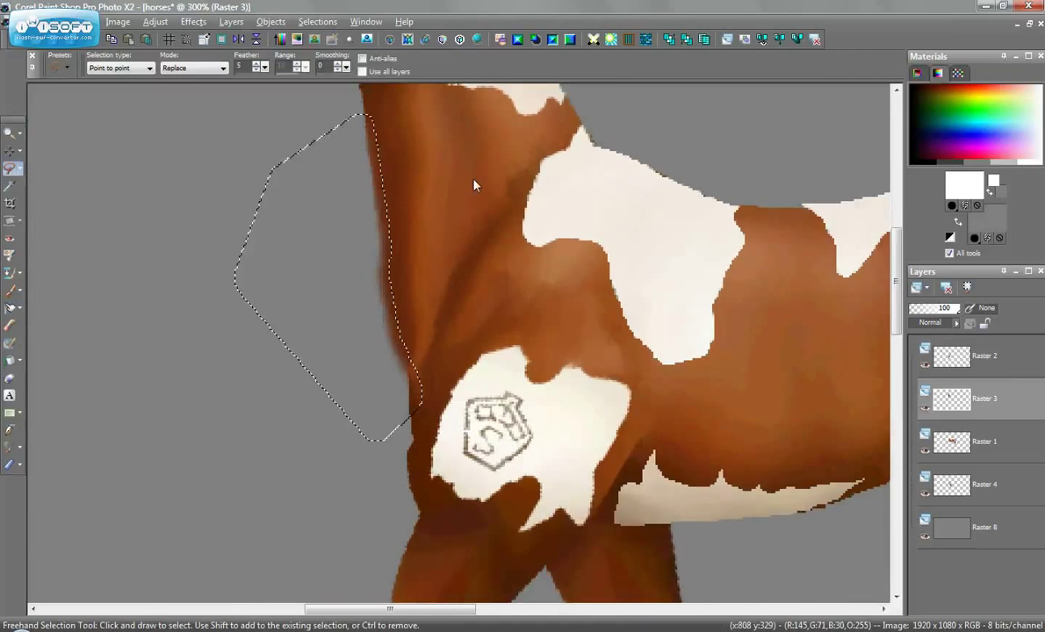
{"action": "key", "text": "ctrl+d"}
{"action": "key", "text": "ctrl+z"}
{"action": "key", "text": "ctrl+z"}
{"action": "key", "text": "ctrl+z"}
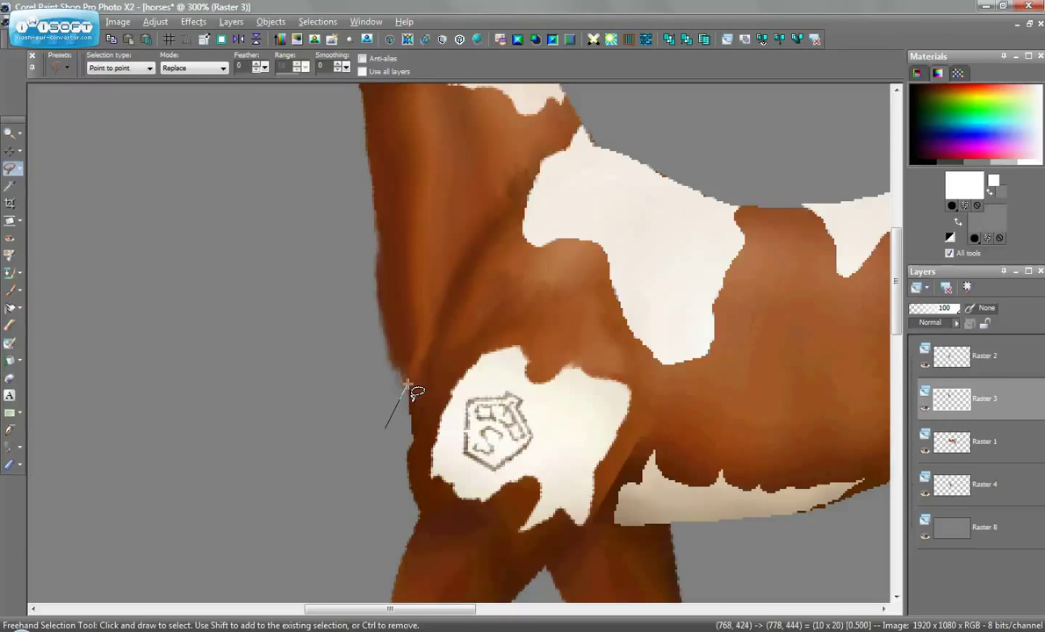
With feather at 0, select the ragged front edge of the neck on Raster 3, delete it and clear the selection.
{"action": "left_click", "coordinate": [305, 215]}
{"action": "left_click", "coordinate": [266, 382]}
{"action": "double_click", "coordinate": [274, 464]}
{"action": "key", "text": "Delete"}
{"action": "key", "text": "ctrl+d"}
Shift the near front leg on Raster 2 and the far front leg on Raster 4 slightly up and forward with the Move tool.
{"action": "scroll", "coordinate": [416, 268], "scroll_direction": "down", "scroll_amount": 2}
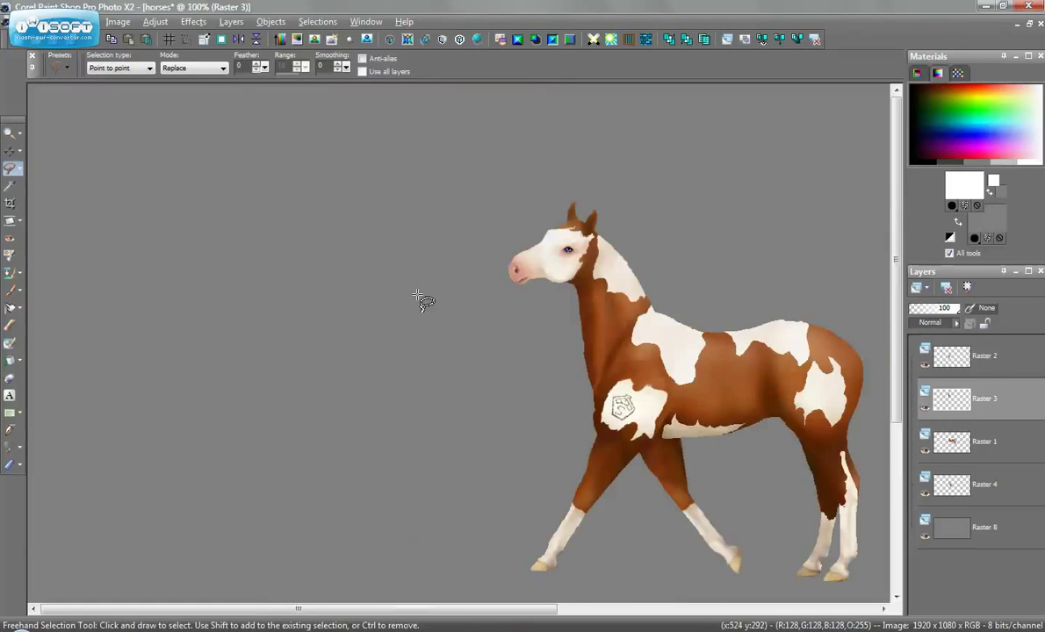
{"action": "scroll", "coordinate": [587, 327], "scroll_direction": "down", "scroll_amount": 2}
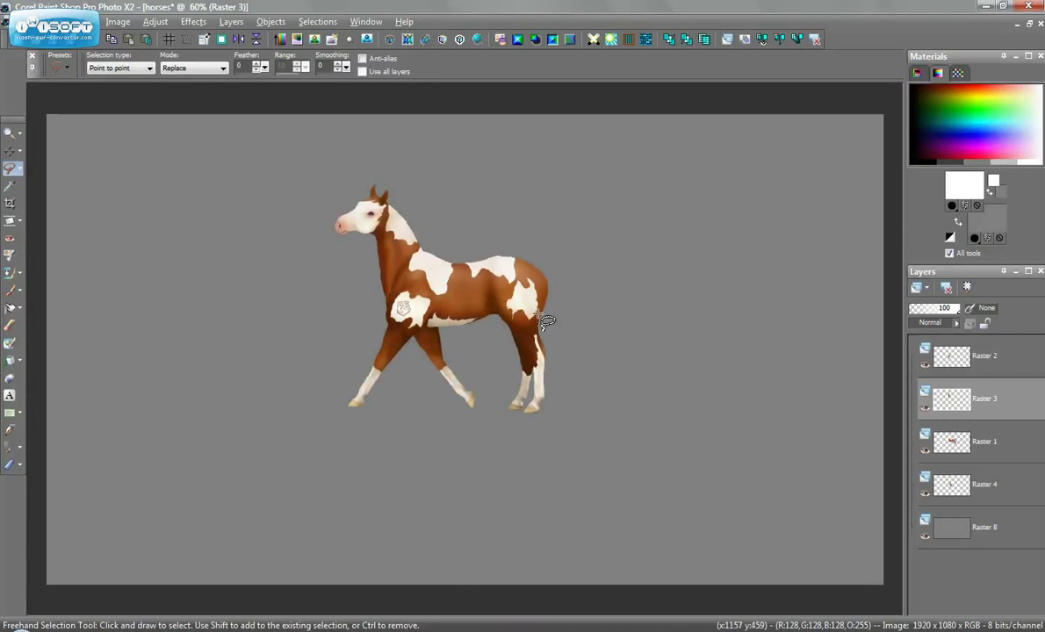
{"action": "scroll", "coordinate": [582, 303], "scroll_direction": "down", "scroll_amount": 1}
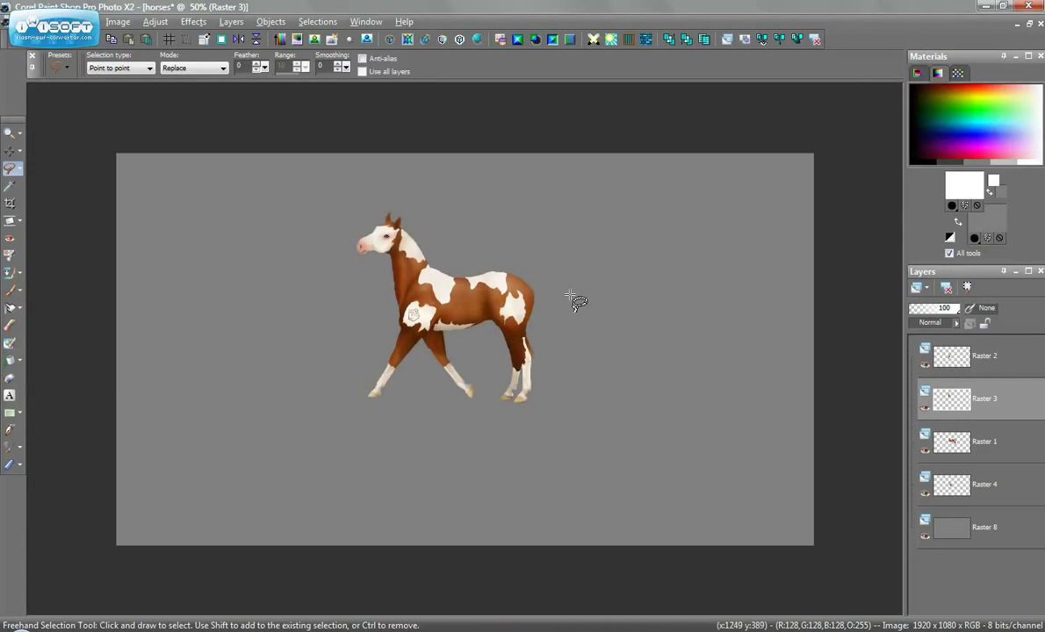
{"action": "scroll", "coordinate": [524, 280], "scroll_direction": "up", "scroll_amount": 3}
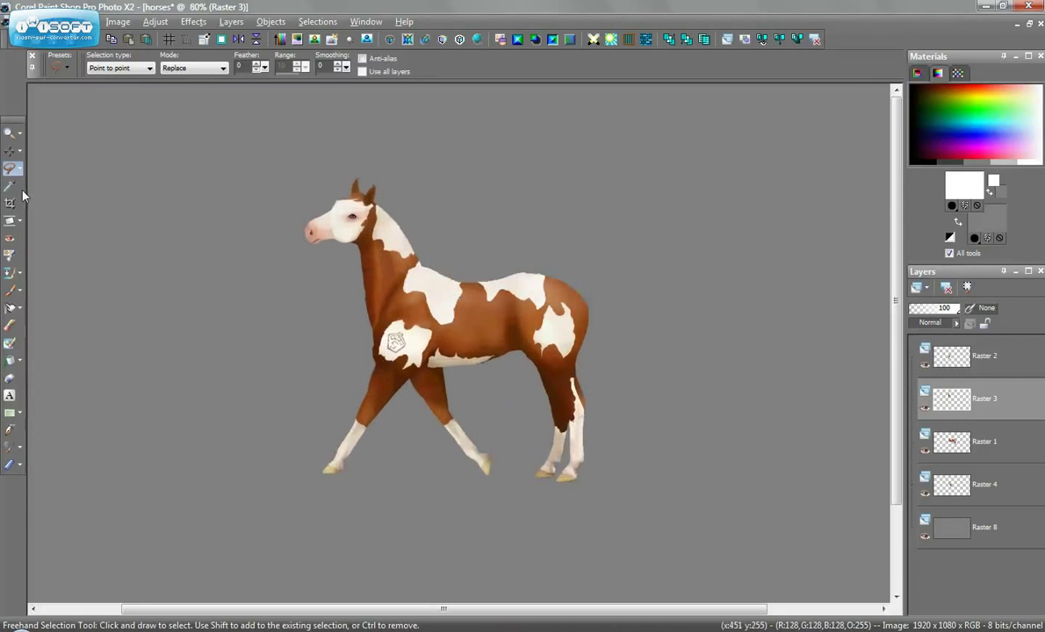
{"action": "key", "text": "m"}
{"action": "left_click_drag", "start_coordinate": [396, 345], "coordinate": [391, 341]}
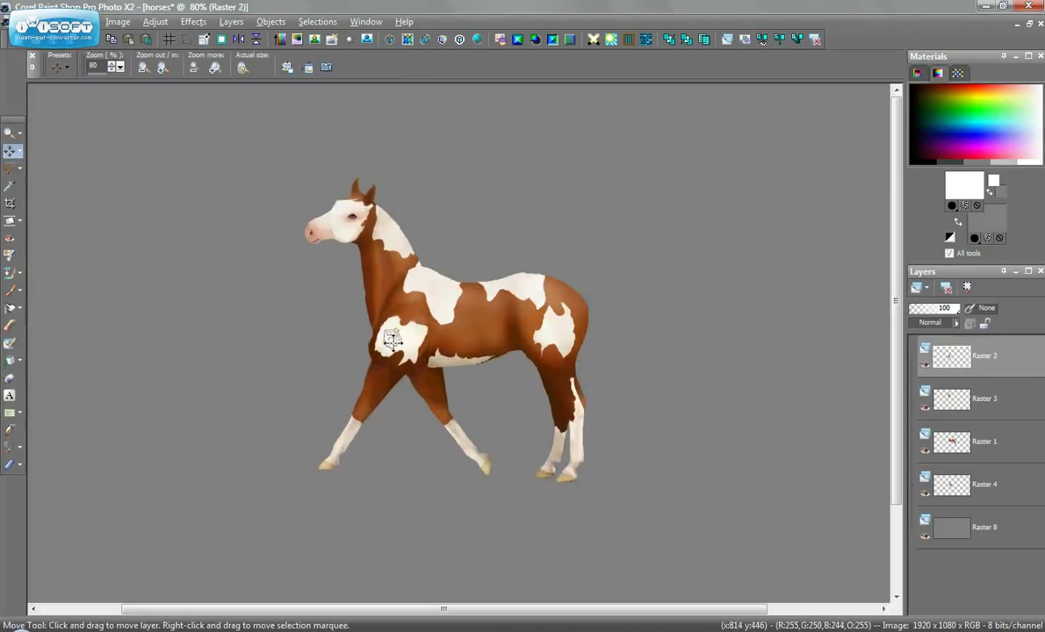
{"action": "left_click_drag", "start_coordinate": [436, 378], "coordinate": [431, 373]}
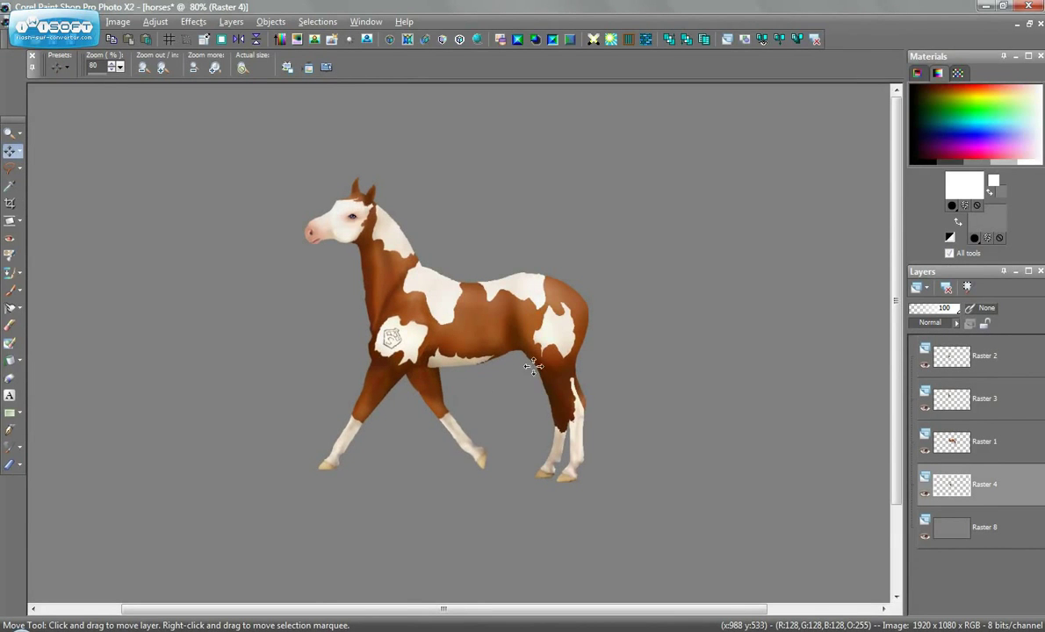
Try a Free Rotate of the far front leg on Raster 4 toward a more upright stance and reposition it.
{"action": "key", "text": "ctrl+r"}
{"action": "left_click", "coordinate": [790, 133]}
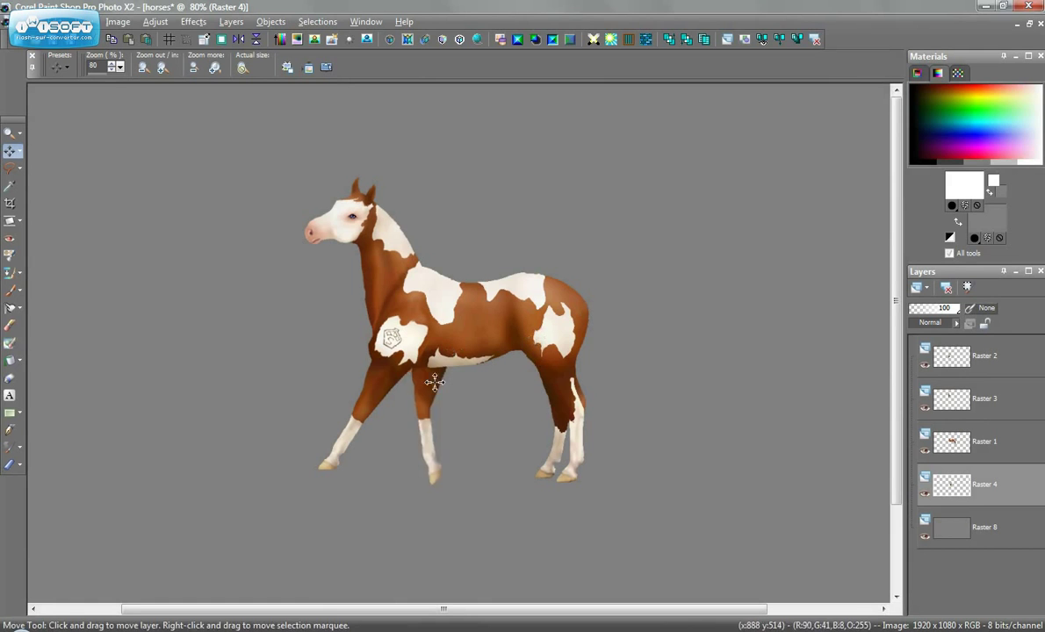
{"action": "left_click_drag", "start_coordinate": [434, 382], "coordinate": [462, 387]}
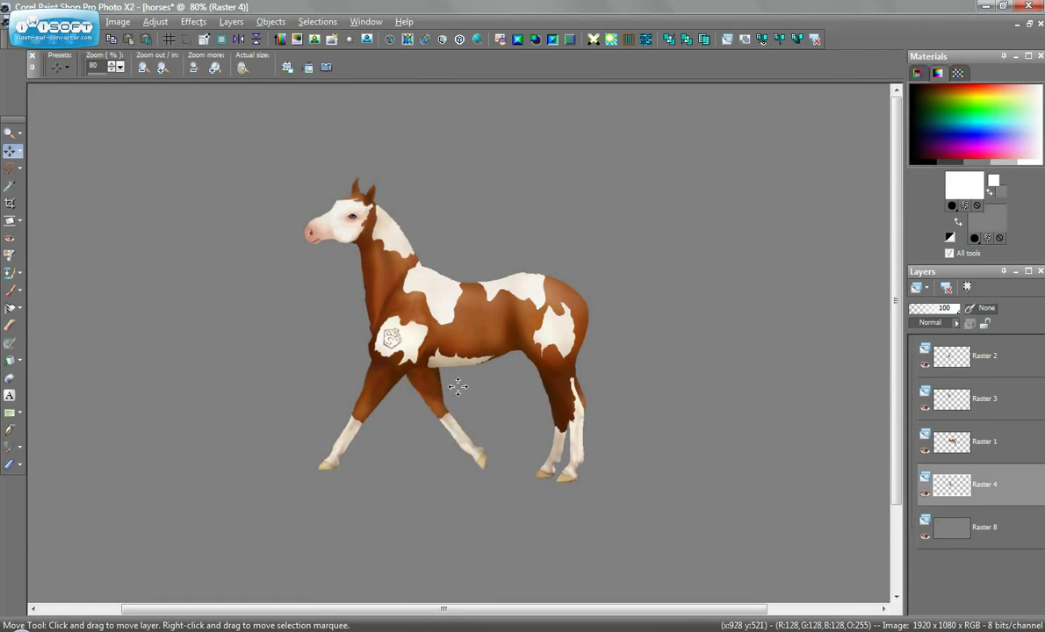
Rotate the far front leg on Raster 4 by 10 degrees to the right and realign both front legs beneath the chest.
{"action": "key", "text": "ctrl+r"}
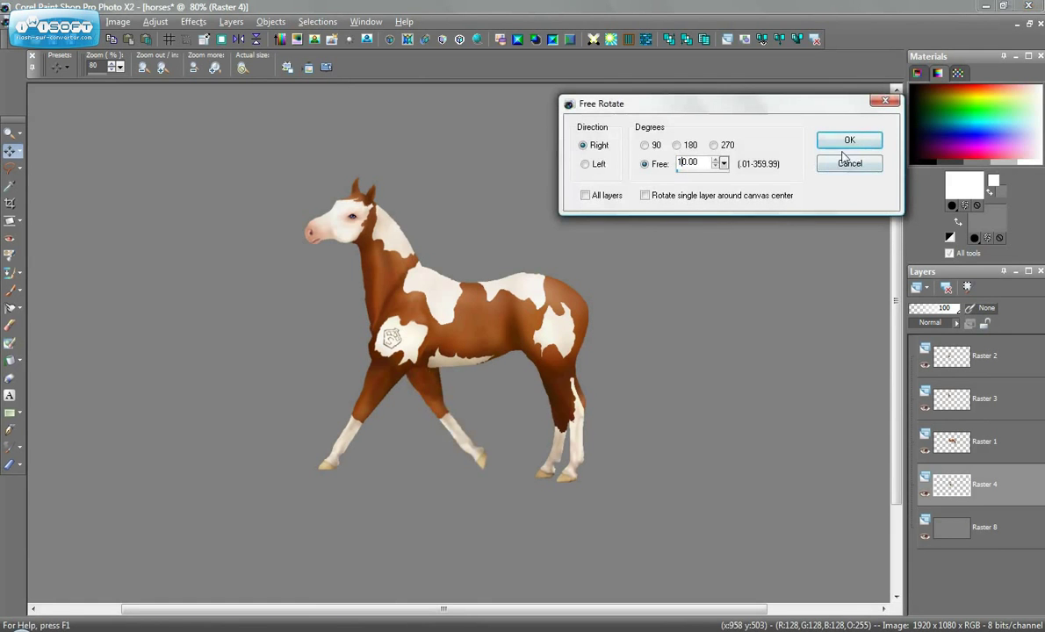
{"action": "left_click", "coordinate": [846, 142]}
{"action": "mouse_move", "coordinate": [404, 353]}
{"action": "left_mouse_down"}
{"action": "mouse_move", "coordinate": [427, 371]}
{"action": "mouse_move", "coordinate": [415, 352]}
{"action": "left_mouse_up"}
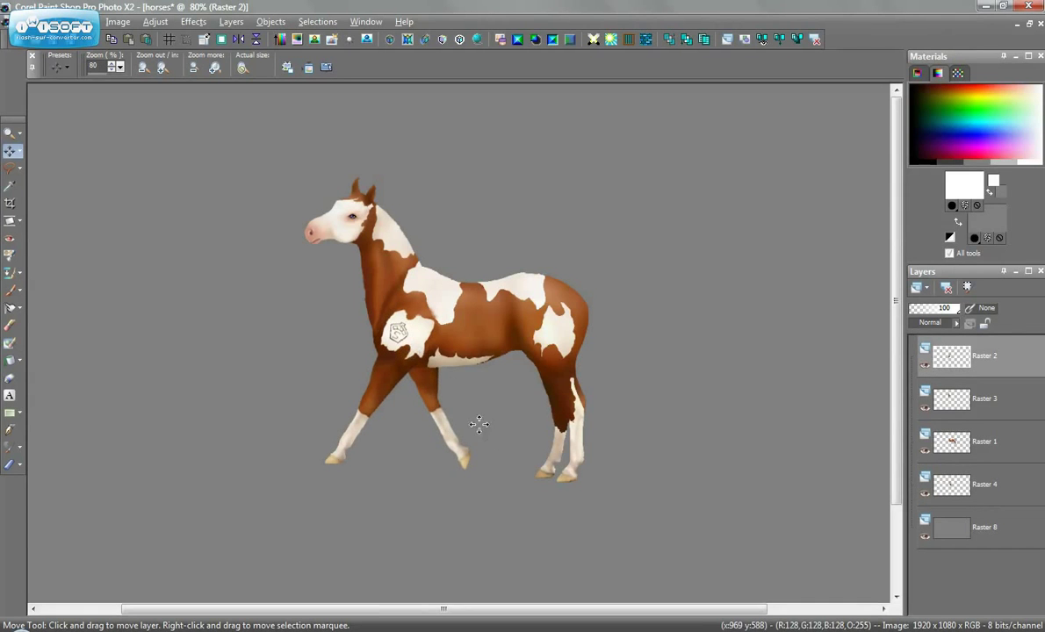
{"action": "mouse_move", "coordinate": [435, 404]}
{"action": "left_mouse_down"}
{"action": "mouse_move", "coordinate": [458, 420]}
{"action": "mouse_move", "coordinate": [470, 414]}
{"action": "mouse_move", "coordinate": [432, 413]}
{"action": "left_mouse_up"}
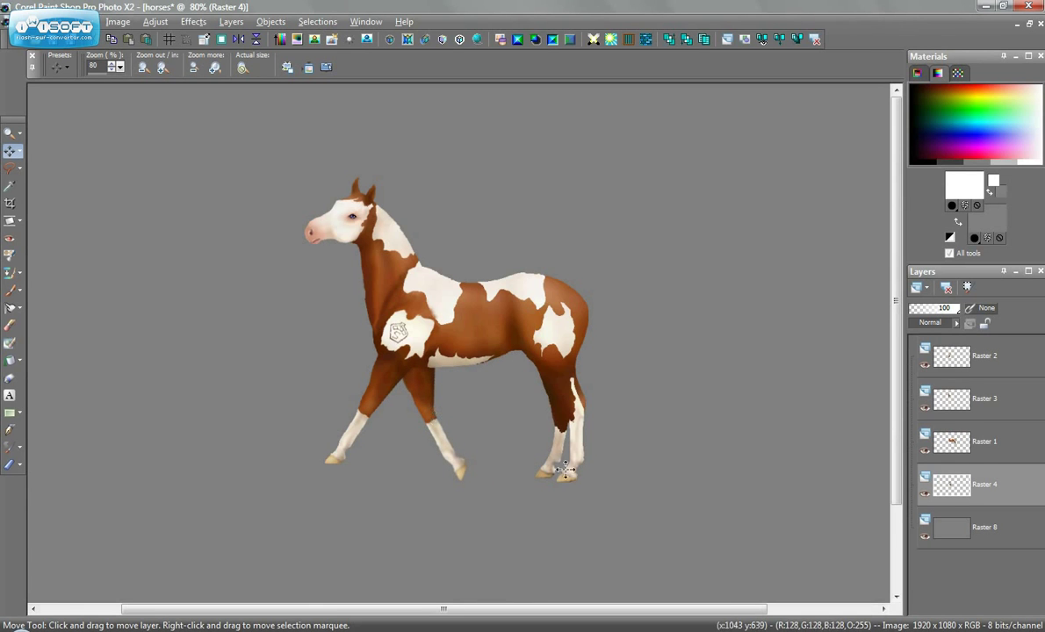
{"action": "left_click_drag", "start_coordinate": [391, 381], "coordinate": [388, 386]}
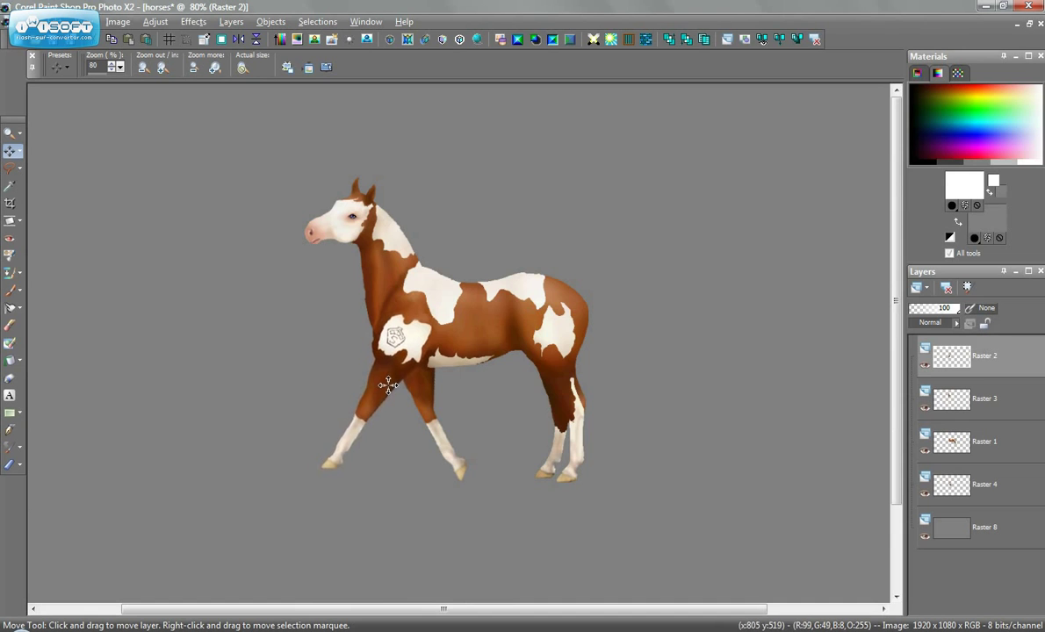
On Raster 4, set the Smudge brush to size 3 and density 100 and pull the far front leg's white marking up into the brown.
{"action": "scroll", "coordinate": [542, 401], "scroll_direction": "down", "scroll_amount": 2}
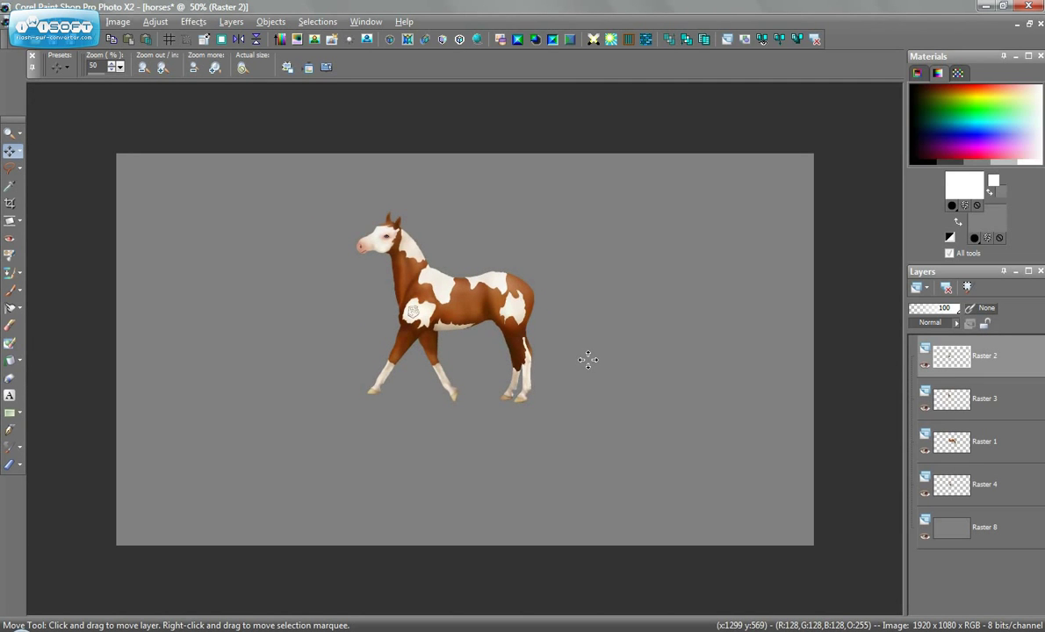
{"action": "scroll", "coordinate": [571, 358], "scroll_direction": "up", "scroll_amount": 3}
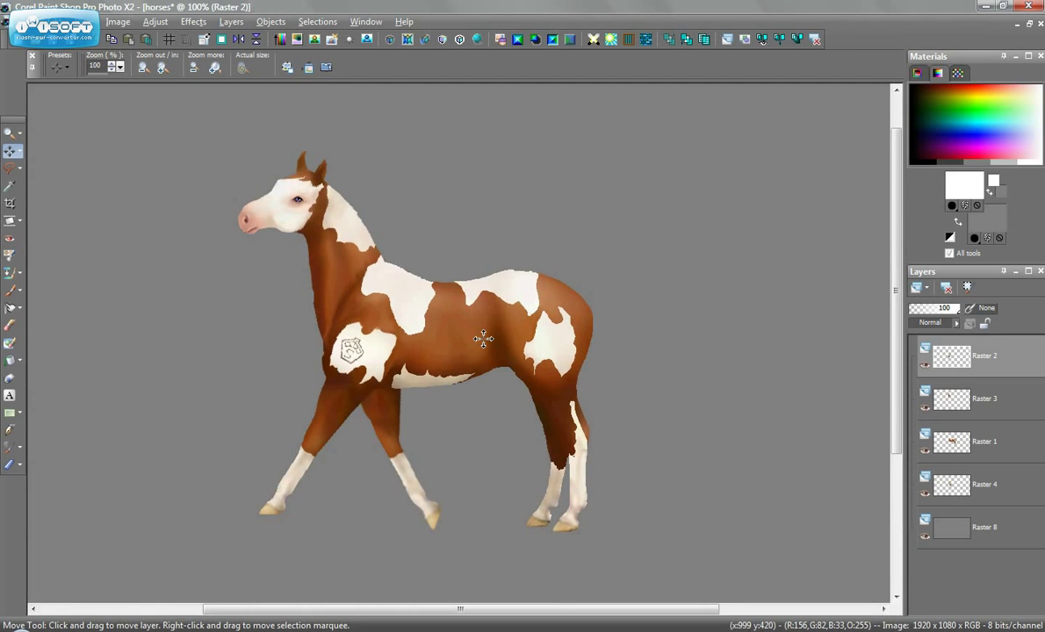
{"action": "left_click", "coordinate": [10, 167]}
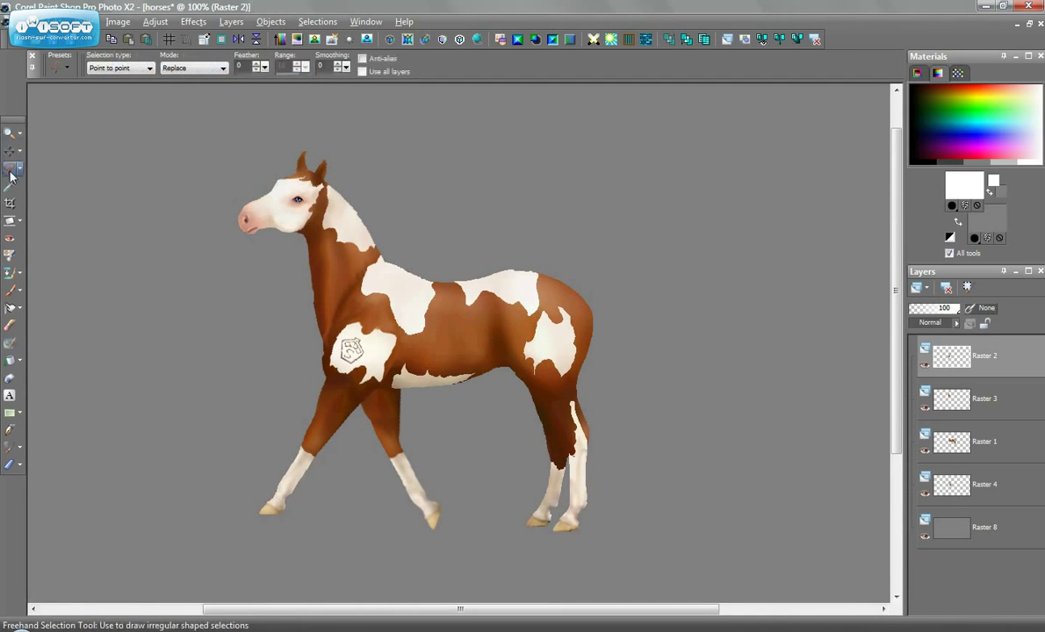
{"action": "scroll", "coordinate": [446, 474], "scroll_direction": "up", "scroll_amount": 5}
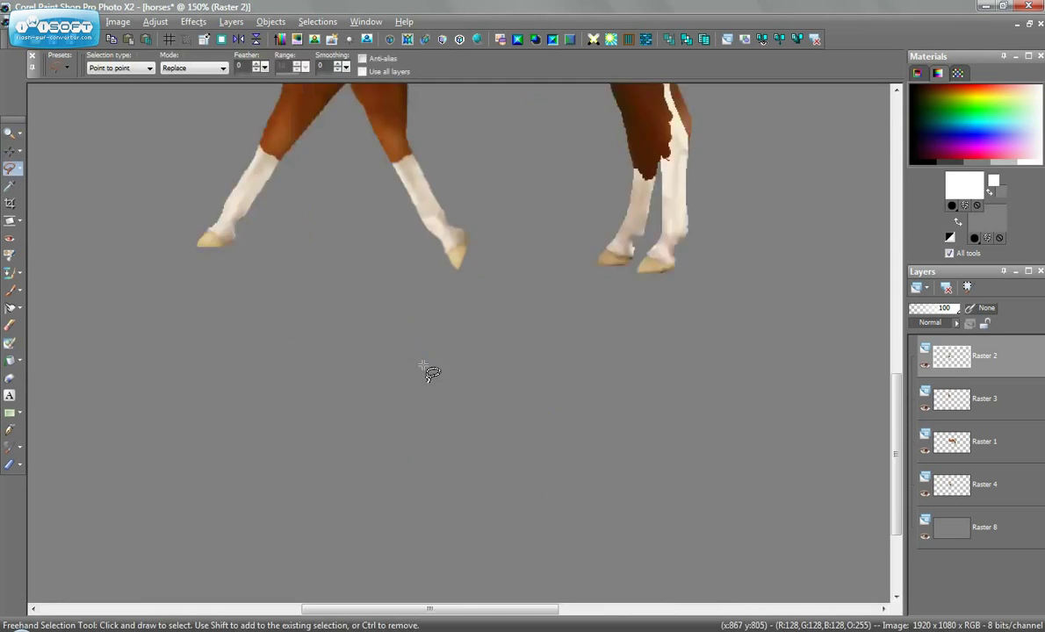
{"action": "left_click", "coordinate": [12, 152]}
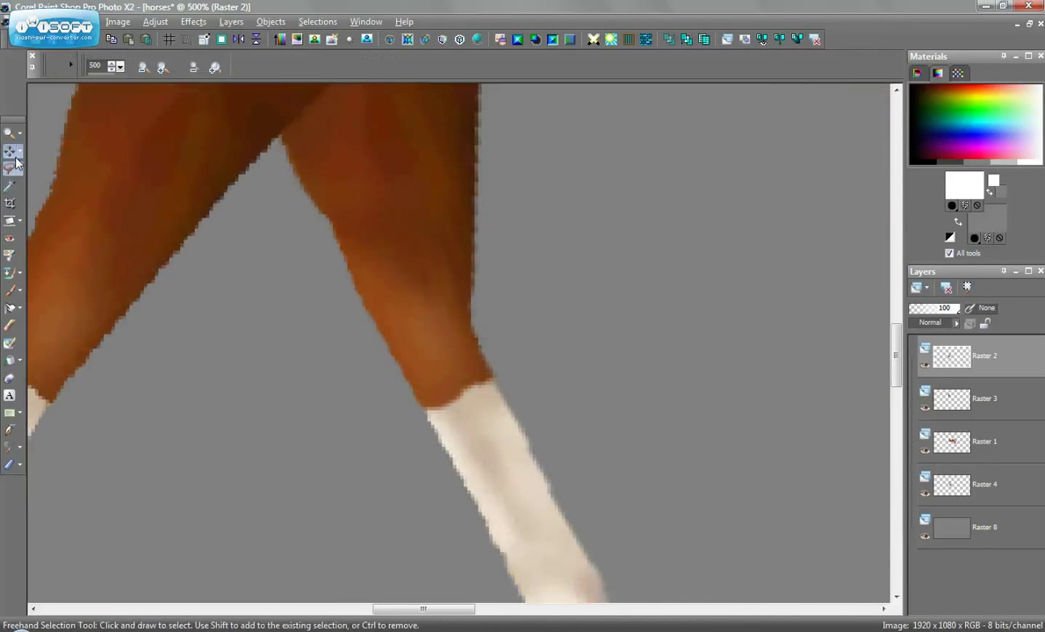
{"action": "left_click", "coordinate": [448, 387]}
{"action": "left_click", "coordinate": [10, 308]}
{"action": "left_click", "coordinate": [9, 307]}
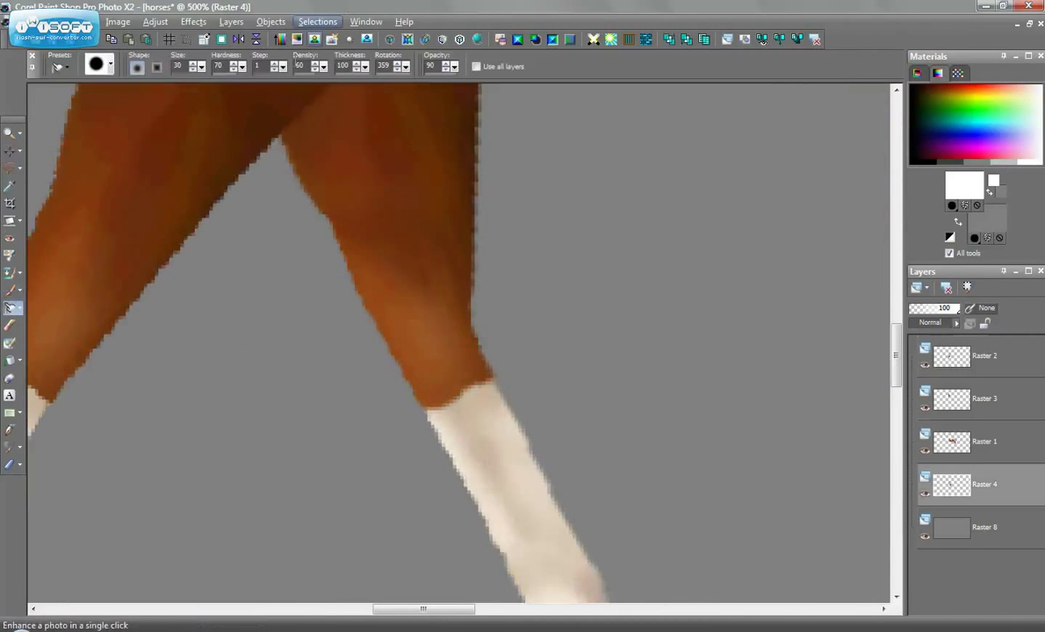
{"action": "left_click", "coordinate": [180, 66]}
{"action": "key", "text": "BackSpace"}
{"action": "left_click_drag", "start_coordinate": [465, 395], "coordinate": [449, 328]}
{"action": "mouse_move", "coordinate": [474, 376]}
{"action": "left_mouse_down"}
{"action": "mouse_move", "coordinate": [457, 343]}
{"action": "mouse_move", "coordinate": [486, 397]}
{"action": "mouse_move", "coordinate": [469, 372]}
{"action": "mouse_move", "coordinate": [487, 386]}
{"action": "mouse_move", "coordinate": [482, 354]}
{"action": "left_mouse_up"}
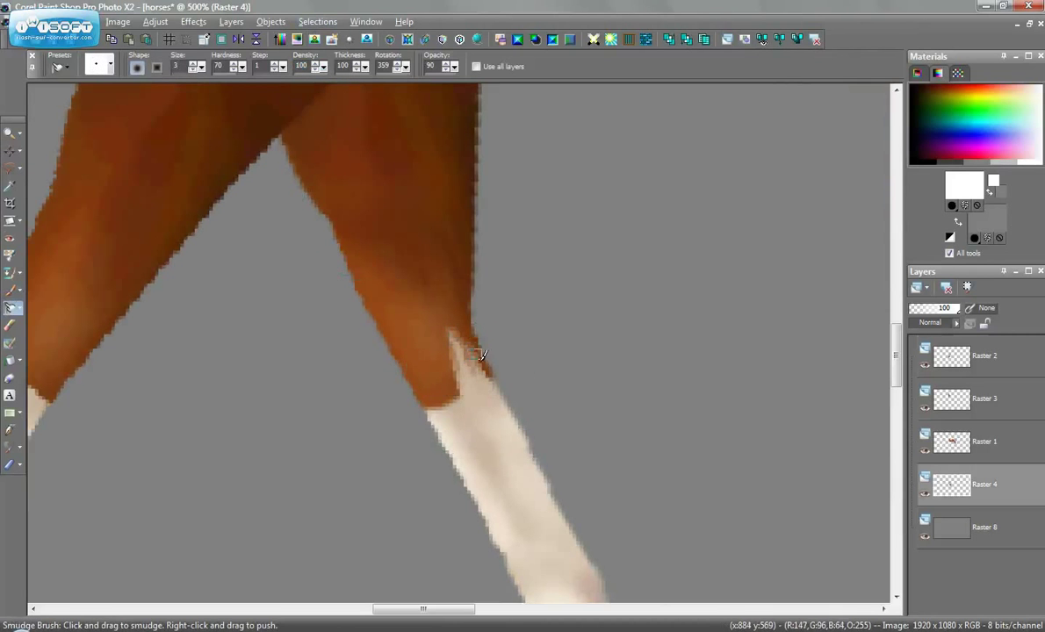
{"action": "left_click_drag", "start_coordinate": [484, 396], "coordinate": [465, 419]}
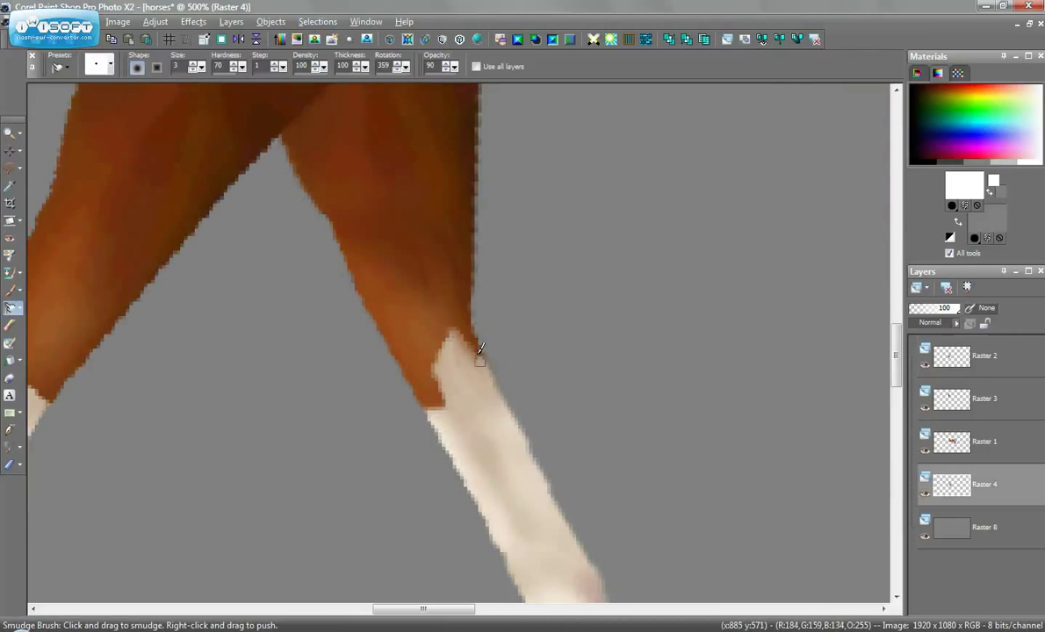
Smudge the white marking further up the far front leg's rear edge as a narrow tapering strip.
{"action": "left_click_drag", "start_coordinate": [480, 352], "coordinate": [485, 365]}
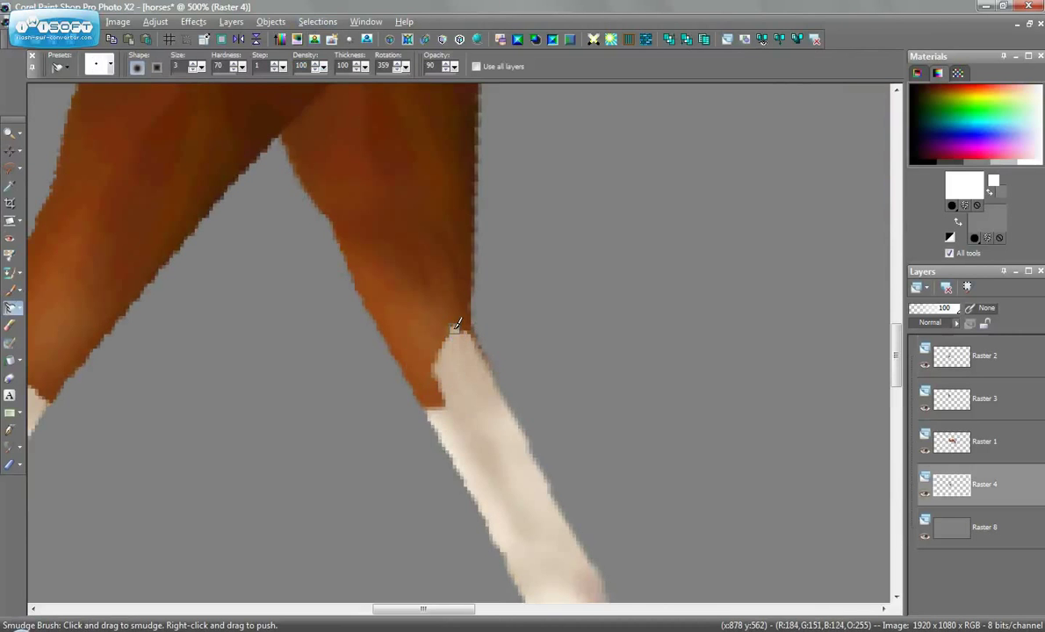
{"action": "mouse_move", "coordinate": [468, 335]}
{"action": "left_mouse_down"}
{"action": "mouse_move", "coordinate": [476, 263]}
{"action": "mouse_move", "coordinate": [460, 312]}
{"action": "left_mouse_up"}
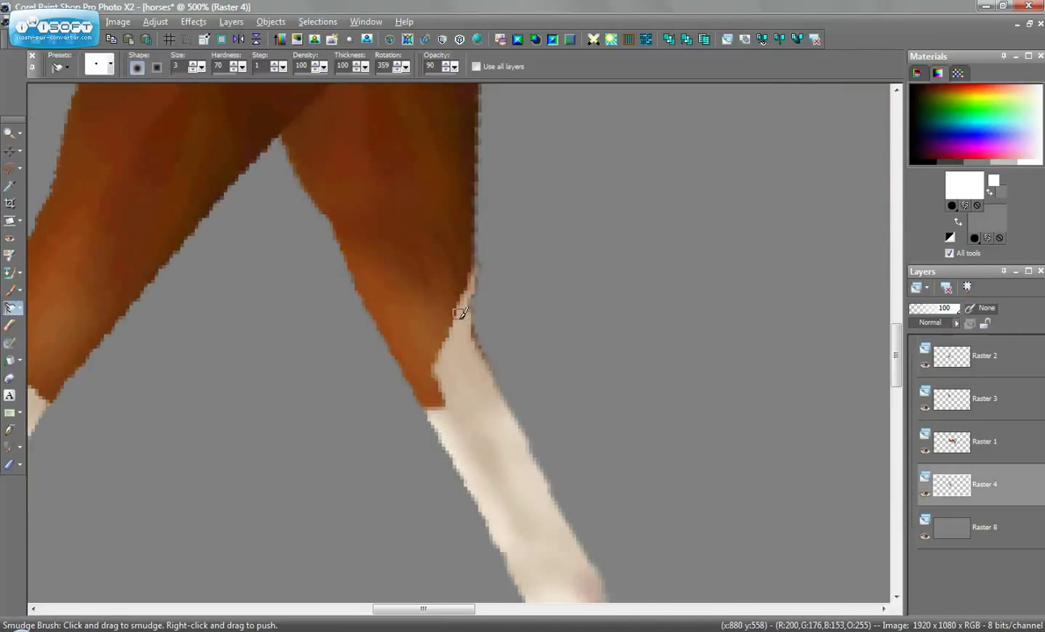
{"action": "mouse_move", "coordinate": [472, 271]}
{"action": "left_mouse_down"}
{"action": "mouse_move", "coordinate": [461, 338]}
{"action": "mouse_move", "coordinate": [464, 274]}
{"action": "mouse_move", "coordinate": [456, 317]}
{"action": "mouse_move", "coordinate": [456, 286]}
{"action": "mouse_move", "coordinate": [451, 310]}
{"action": "mouse_move", "coordinate": [465, 254]}
{"action": "mouse_move", "coordinate": [461, 301]}
{"action": "left_mouse_up"}
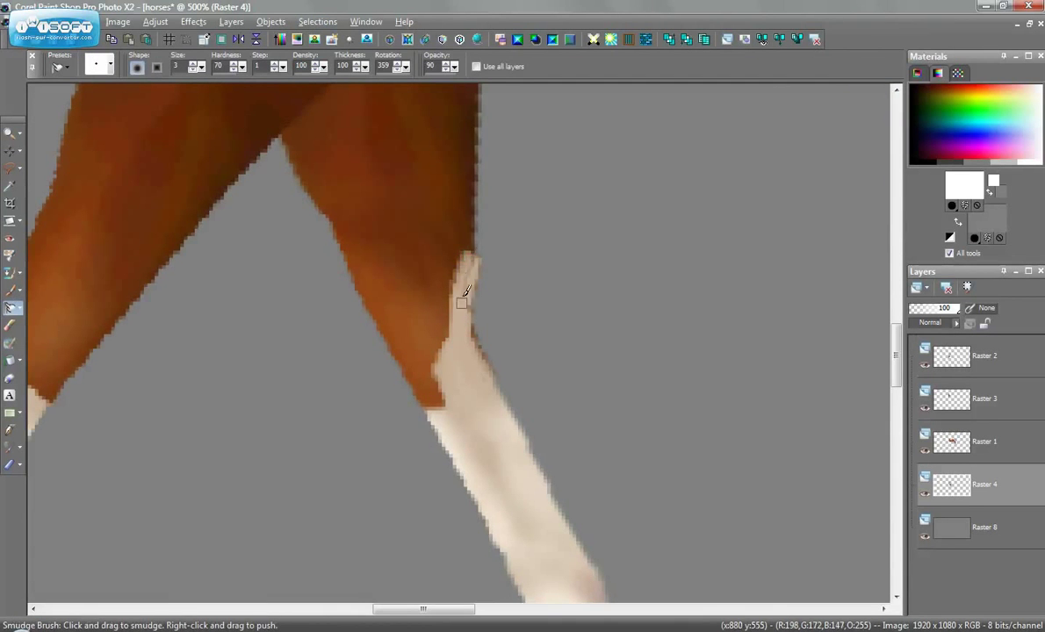
Trim the smudged overflow along the far front leg's rear edge with a point-to-point freehand selection.
{"action": "left_click", "coordinate": [10, 168]}
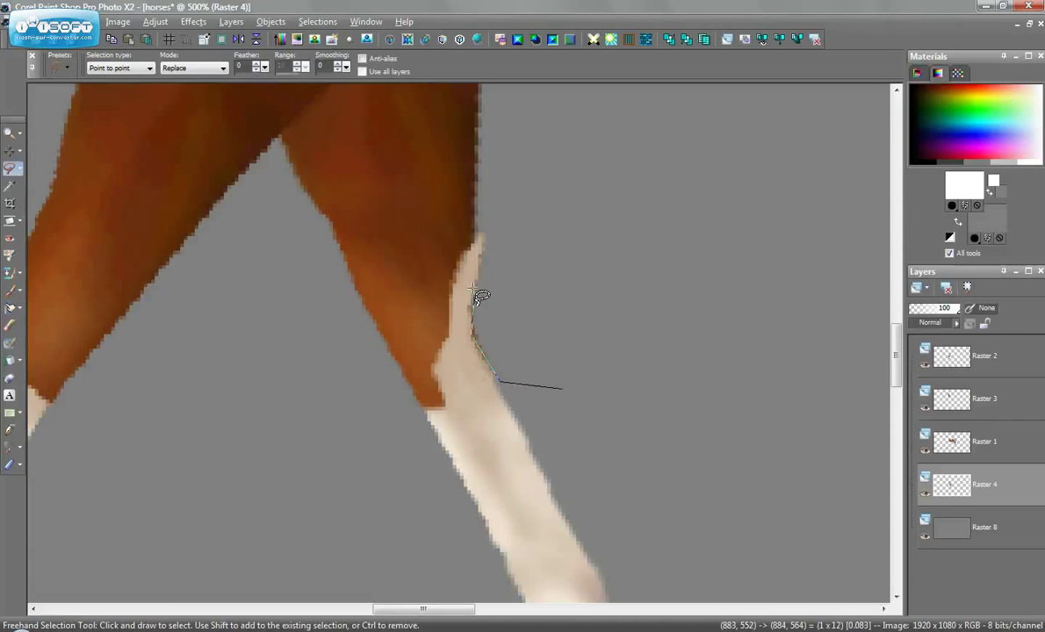
{"action": "left_click", "coordinate": [477, 215]}
{"action": "left_click", "coordinate": [646, 219]}
{"action": "double_click", "coordinate": [629, 353]}
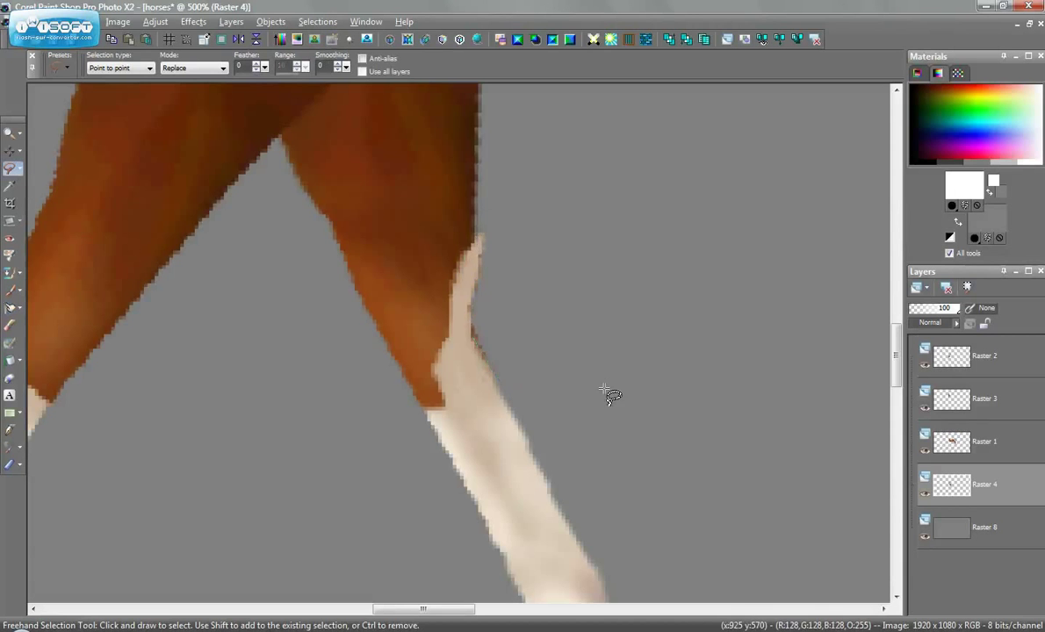
Examine the repositioned front legs and the extended white marking against the whole horse.
{"action": "scroll", "coordinate": [290, 331], "scroll_direction": "down", "scroll_amount": 6}
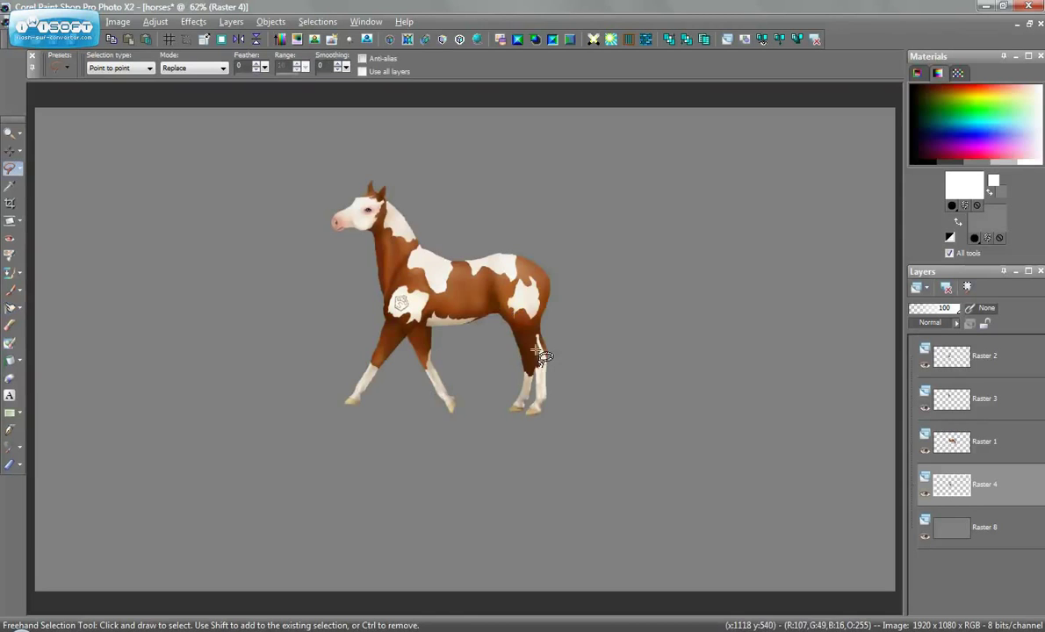
{"action": "scroll", "coordinate": [538, 351], "scroll_direction": "up", "scroll_amount": 4}
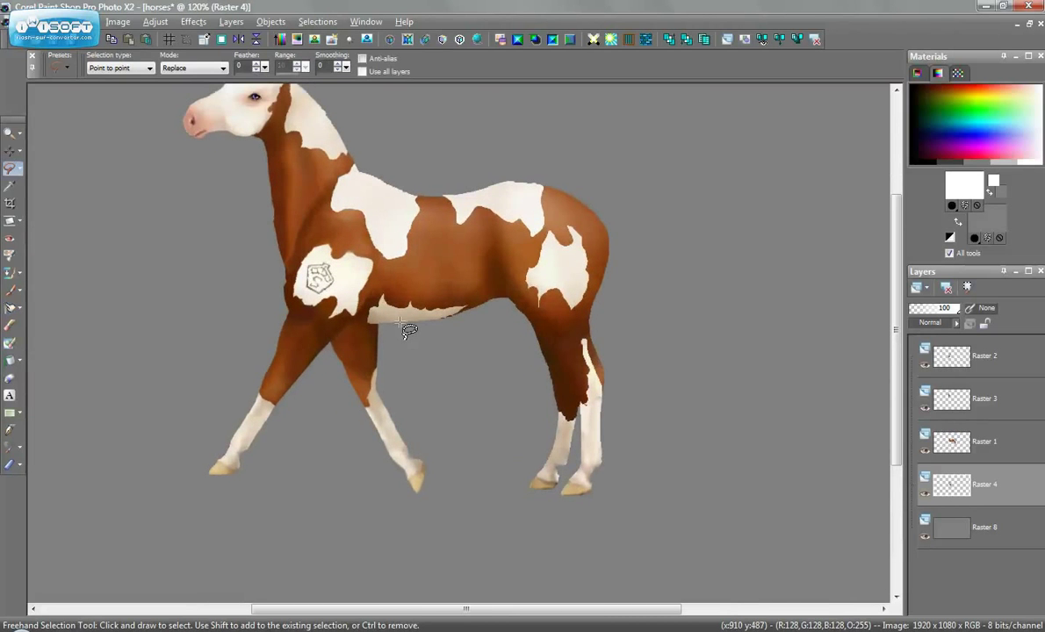
{"action": "scroll", "coordinate": [405, 329], "scroll_direction": "down", "scroll_amount": 3}
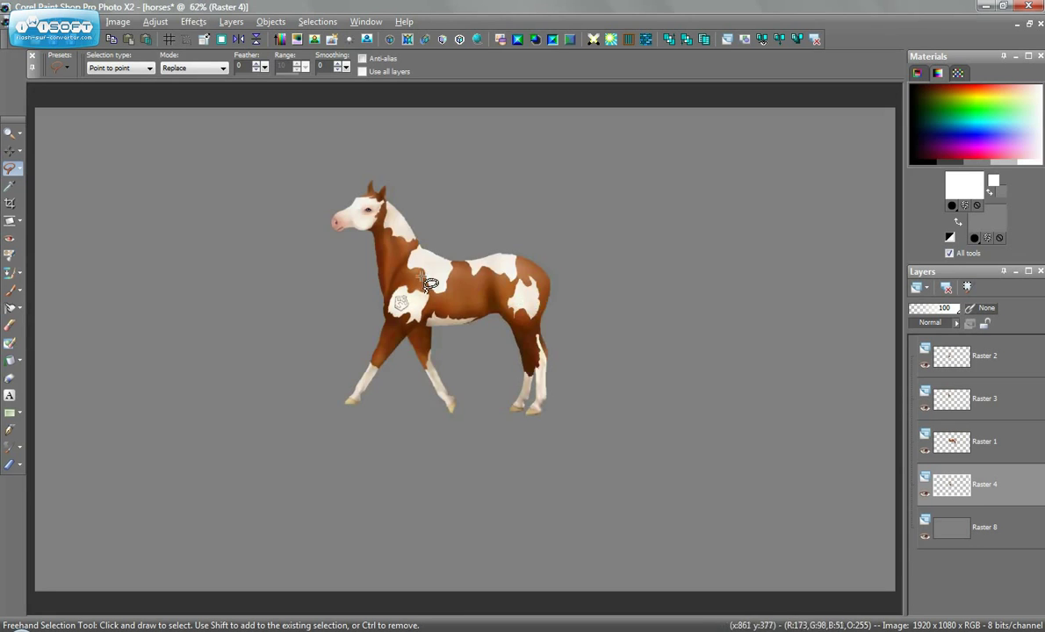
{"action": "scroll", "coordinate": [427, 290], "scroll_direction": "up", "scroll_amount": 3}
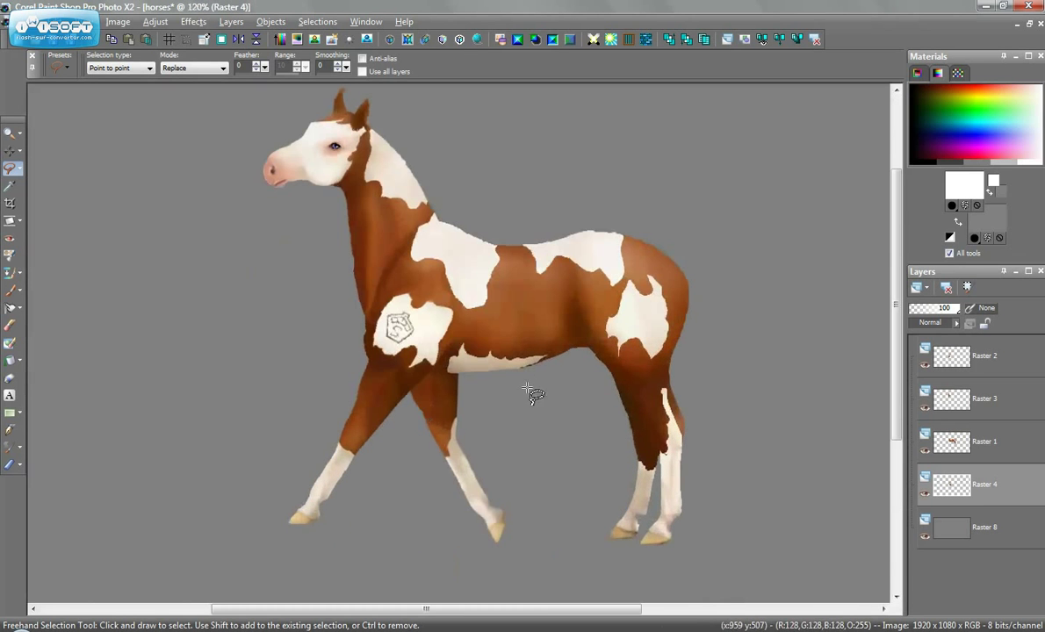
{"action": "scroll", "coordinate": [534, 382], "scroll_direction": "down", "scroll_amount": 1}
{"action": "scroll", "coordinate": [454, 285], "scroll_direction": "up", "scroll_amount": 1}
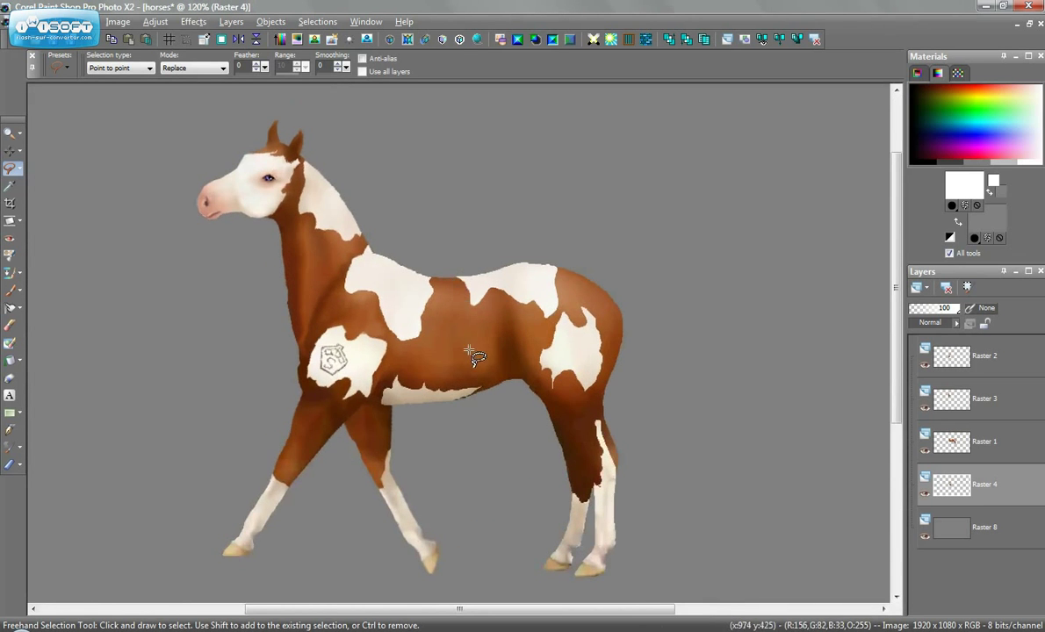
{"action": "scroll", "coordinate": [474, 355], "scroll_direction": "down", "scroll_amount": 1}
{"action": "scroll", "coordinate": [485, 355], "scroll_direction": "up", "scroll_amount": 1}
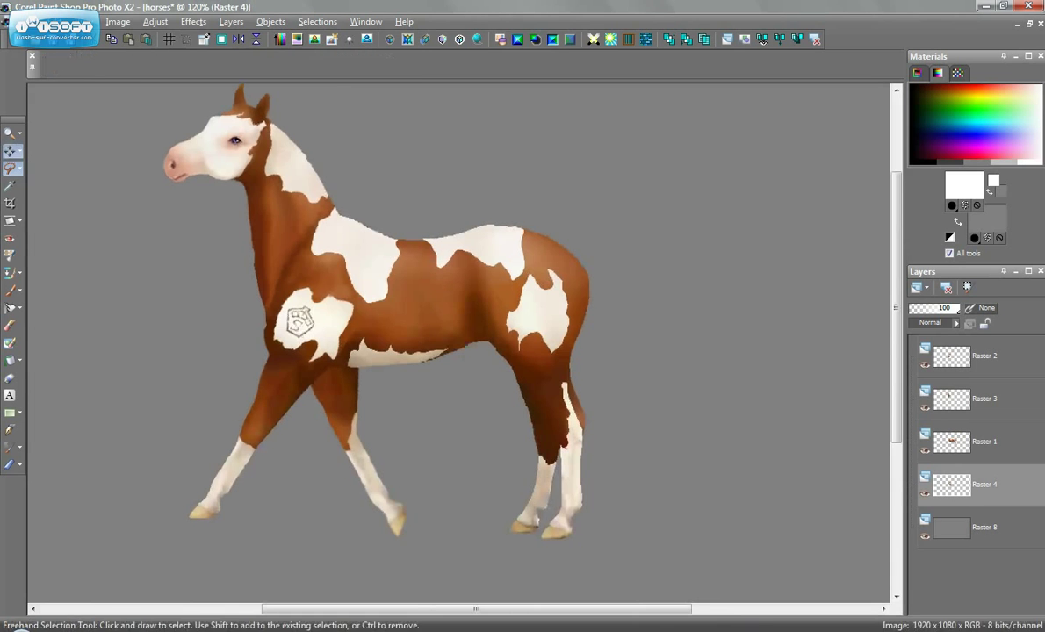
On Raster 1, outline the near hindquarter and hind leg from the flank around the rump to the hoof with a point-to-point freehand selection.
{"action": "left_click", "coordinate": [10, 151]}
{"action": "left_click", "coordinate": [411, 267]}
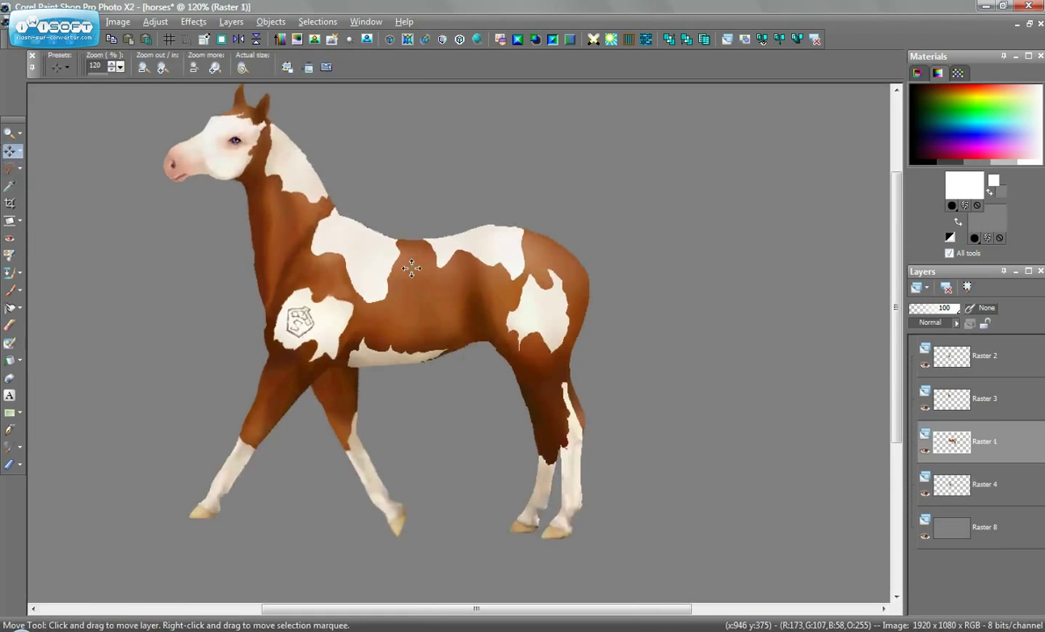
{"action": "left_click", "coordinate": [11, 169]}
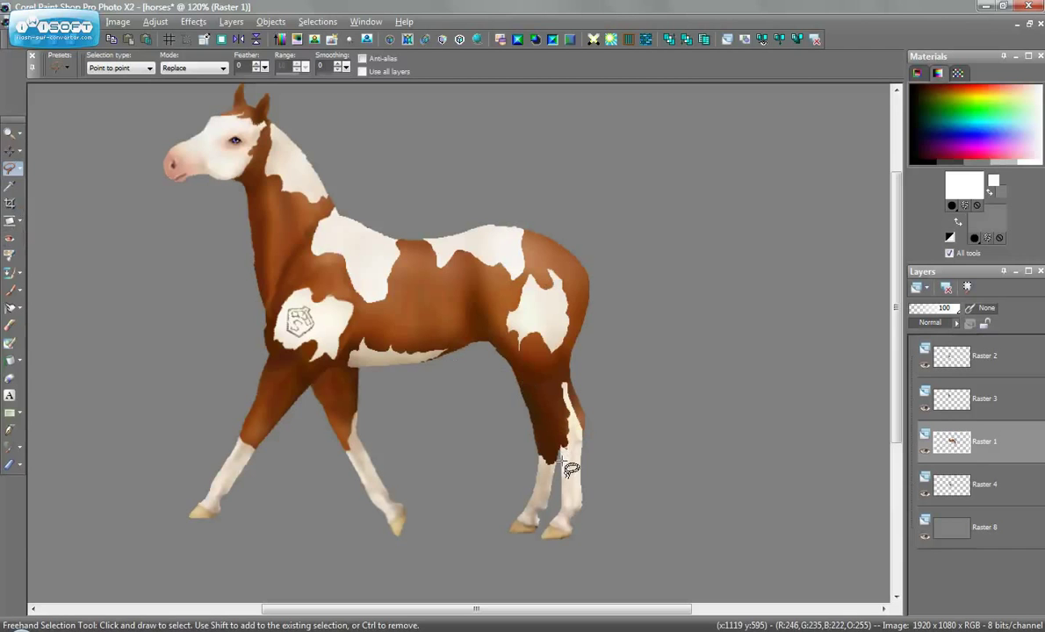
{"action": "left_click", "coordinate": [519, 384]}
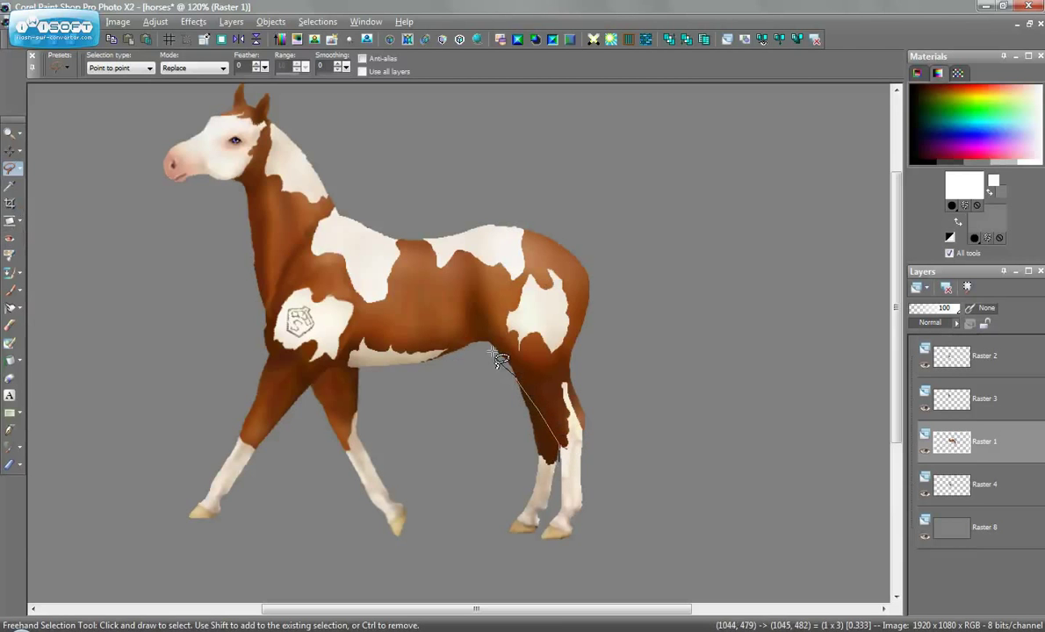
{"action": "left_click", "coordinate": [480, 310]}
{"action": "left_click", "coordinate": [476, 283]}
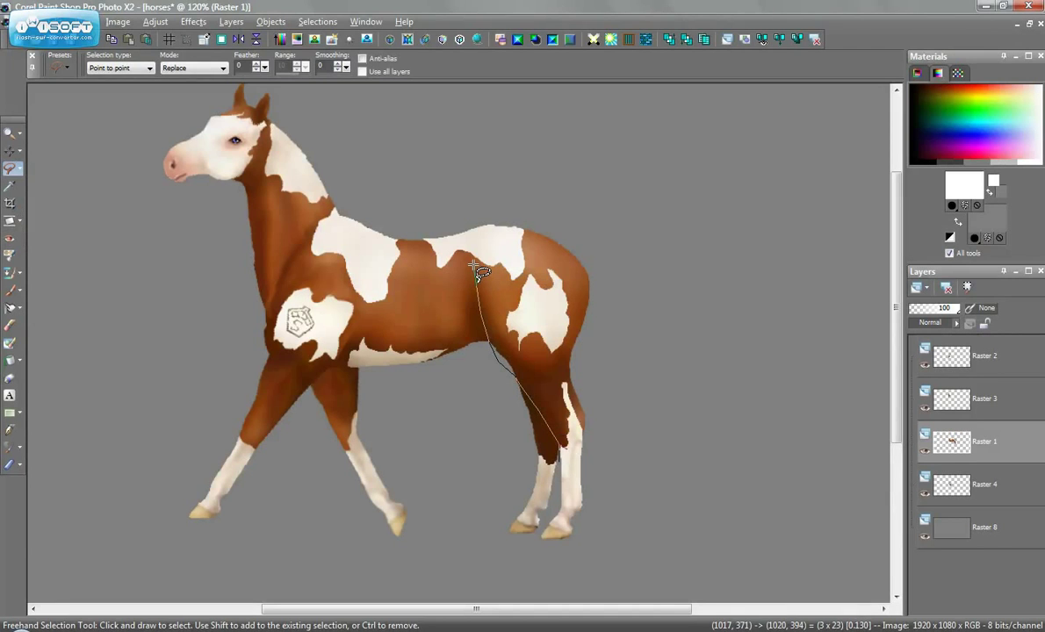
{"action": "left_click", "coordinate": [497, 227]}
{"action": "left_click", "coordinate": [529, 211]}
{"action": "left_click", "coordinate": [647, 225]}
{"action": "left_click", "coordinate": [736, 379]}
{"action": "left_click", "coordinate": [734, 524]}
{"action": "left_click", "coordinate": [648, 587]}
{"action": "left_click", "coordinate": [545, 581]}
{"action": "left_click", "coordinate": [515, 559]}
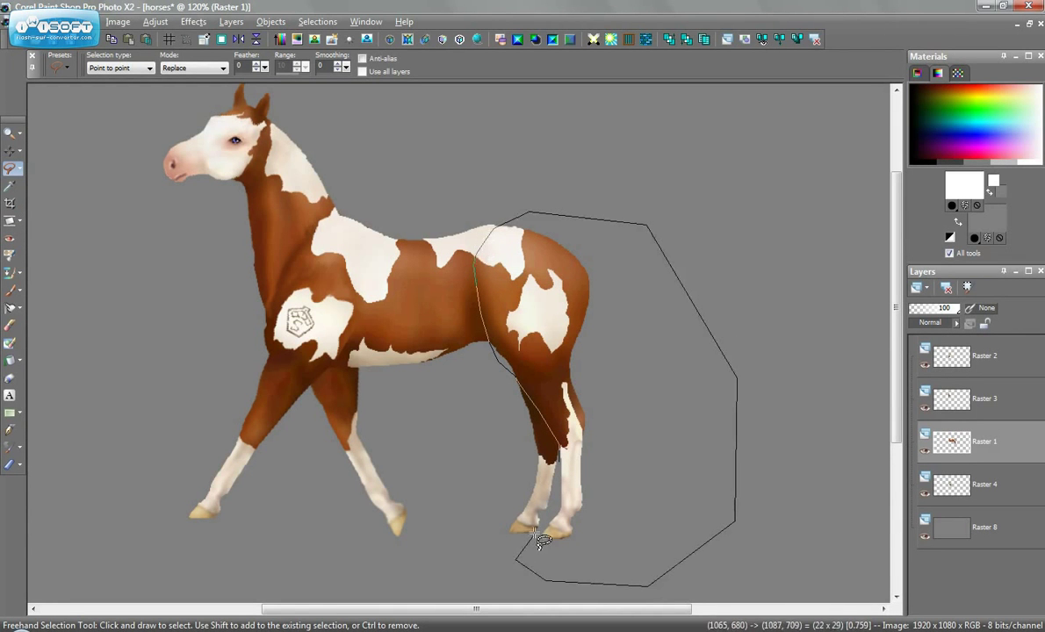
{"action": "left_click", "coordinate": [537, 532]}
{"action": "left_click", "coordinate": [553, 500]}
{"action": "double_click", "coordinate": [563, 479]}
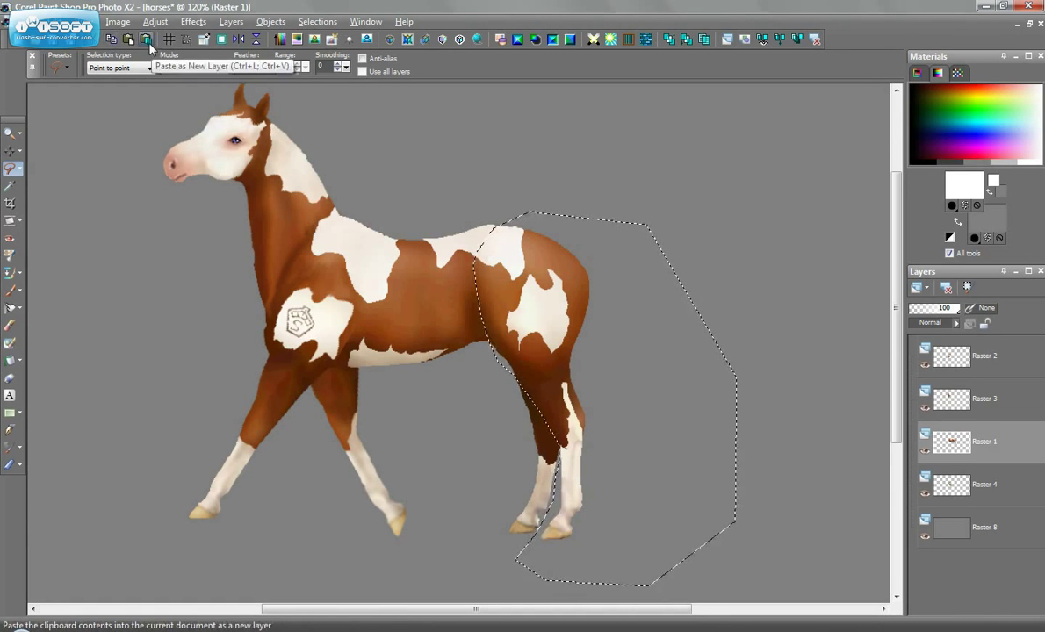
Paste a copy of the selected hindquarter as a new layer, clear the selection and move the copy off the original.
{"action": "left_click", "coordinate": [150, 44]}
{"action": "key", "text": "ctrl+d"}
{"action": "left_click", "coordinate": [14, 150]}
{"action": "left_click_drag", "start_coordinate": [478, 280], "coordinate": [449, 292]}
Rotate the copied hindquarter so its leg swings backward, and align it over the horse's original rump.
{"action": "key", "text": "ctrl+r"}
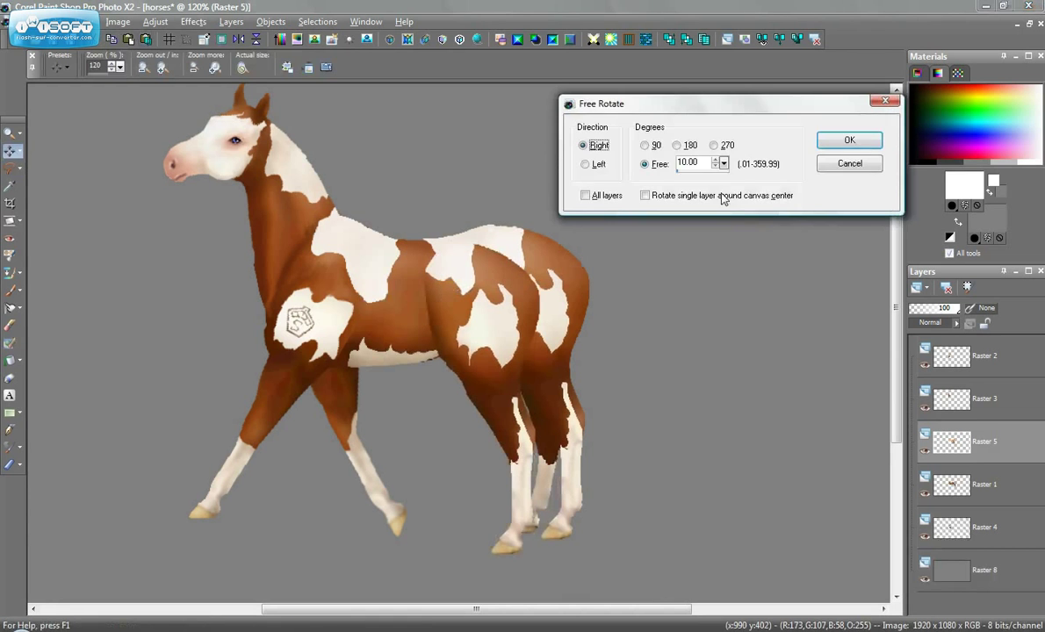
{"action": "left_click_drag", "start_coordinate": [683, 164], "coordinate": [660, 167]}
{"action": "type", "text": "2"}
{"action": "left_click", "coordinate": [850, 142]}
{"action": "left_click_drag", "start_coordinate": [440, 298], "coordinate": [550, 305]}
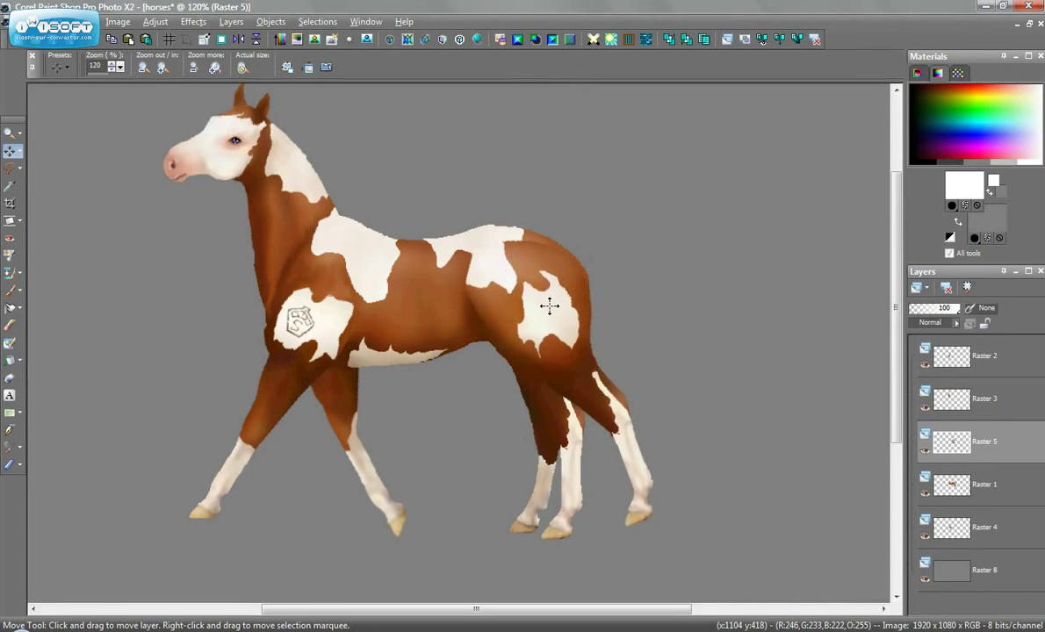
Set the Smudge brush to size 20 and density 60, blend the copied hindquarter's front edge into the flank, and undo the rump smudge.
{"action": "scroll", "coordinate": [625, 384], "scroll_direction": "down", "scroll_amount": 3}
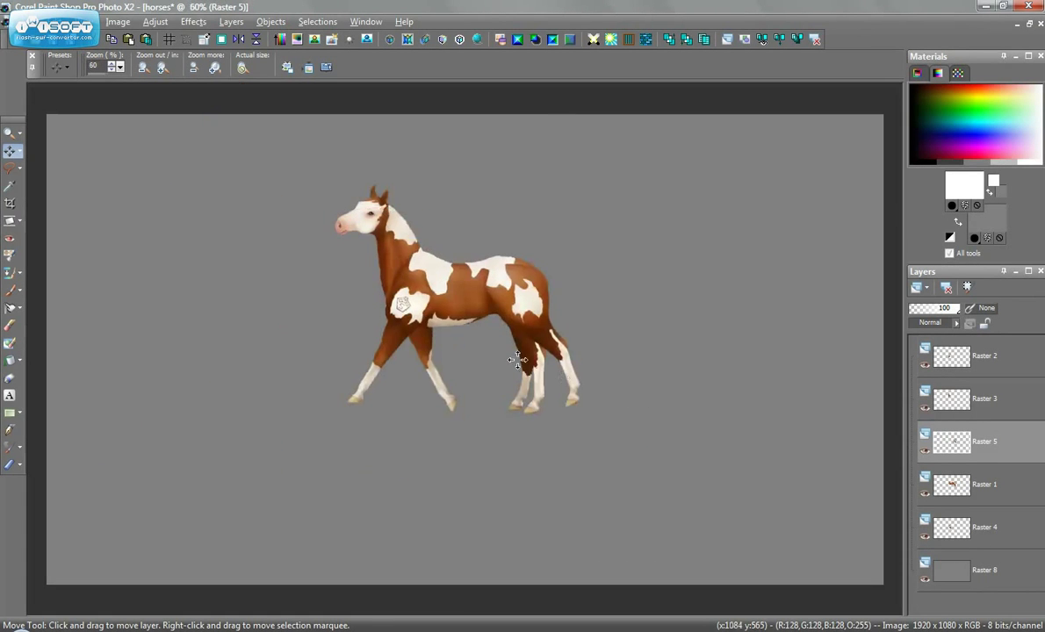
{"action": "scroll", "coordinate": [518, 360], "scroll_direction": "up", "scroll_amount": 6}
{"action": "left_click", "coordinate": [10, 305]}
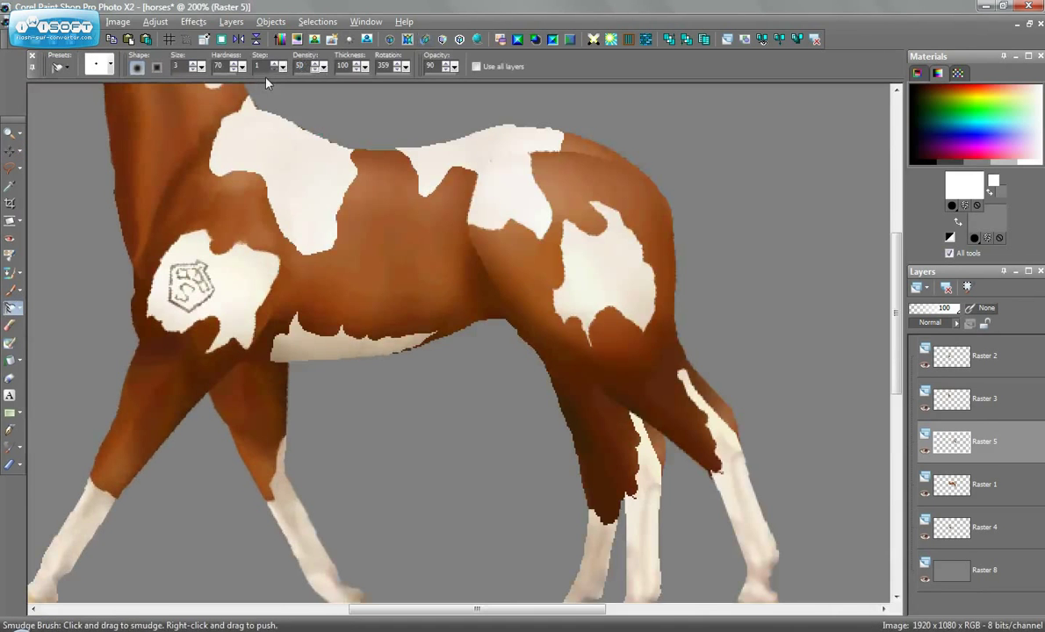
{"action": "type", "text": "60"}
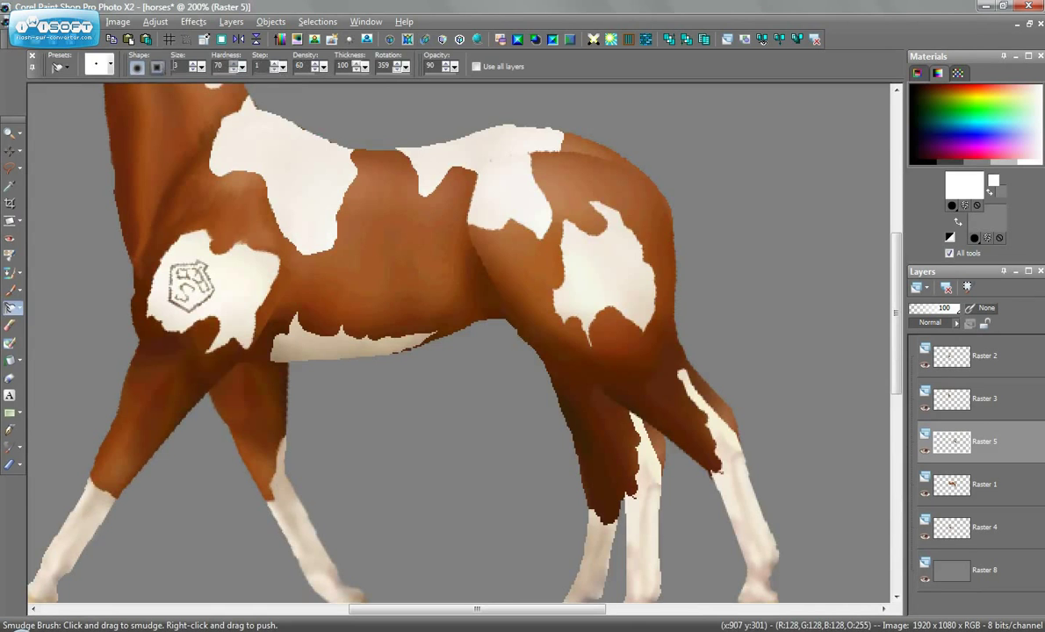
{"action": "type", "text": "20"}
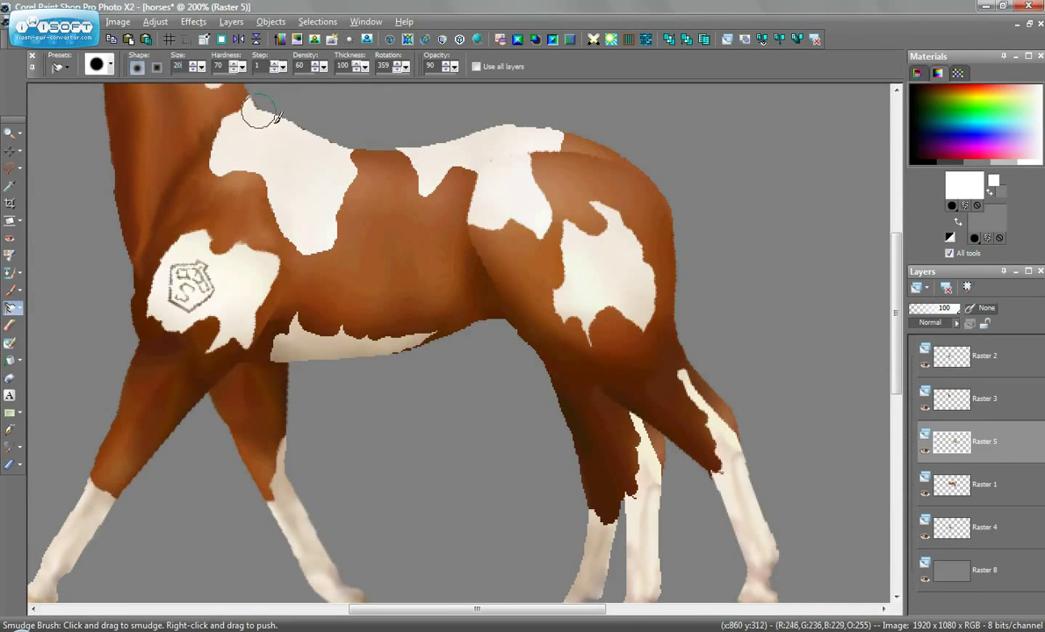
{"action": "mouse_move", "coordinate": [487, 285]}
{"action": "left_mouse_down"}
{"action": "mouse_move", "coordinate": [504, 295]}
{"action": "mouse_move", "coordinate": [479, 276]}
{"action": "left_mouse_up"}
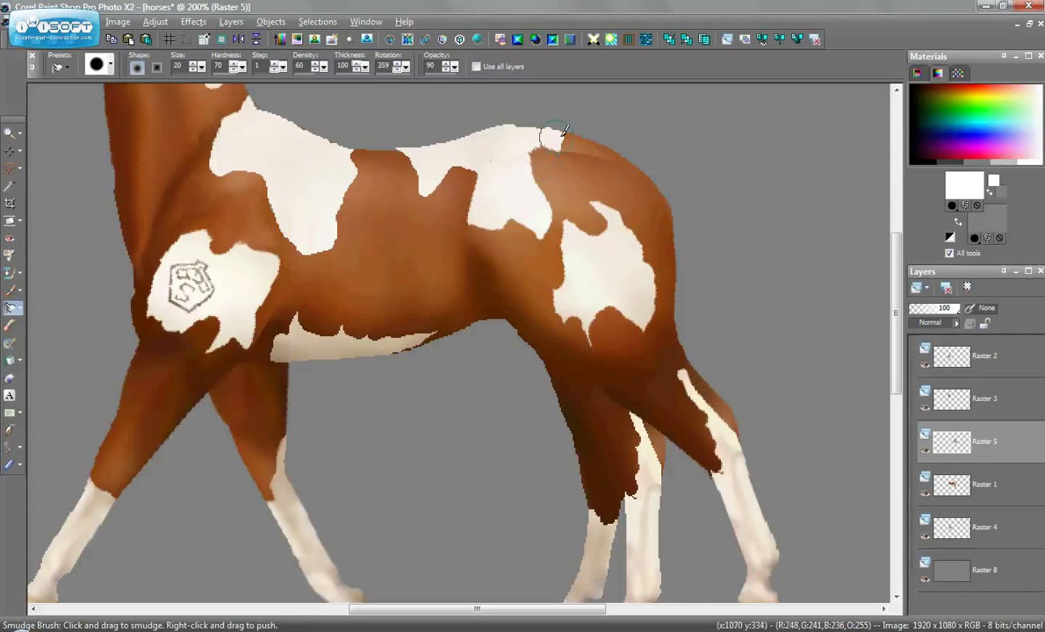
{"action": "key", "text": "ctrl+z"}
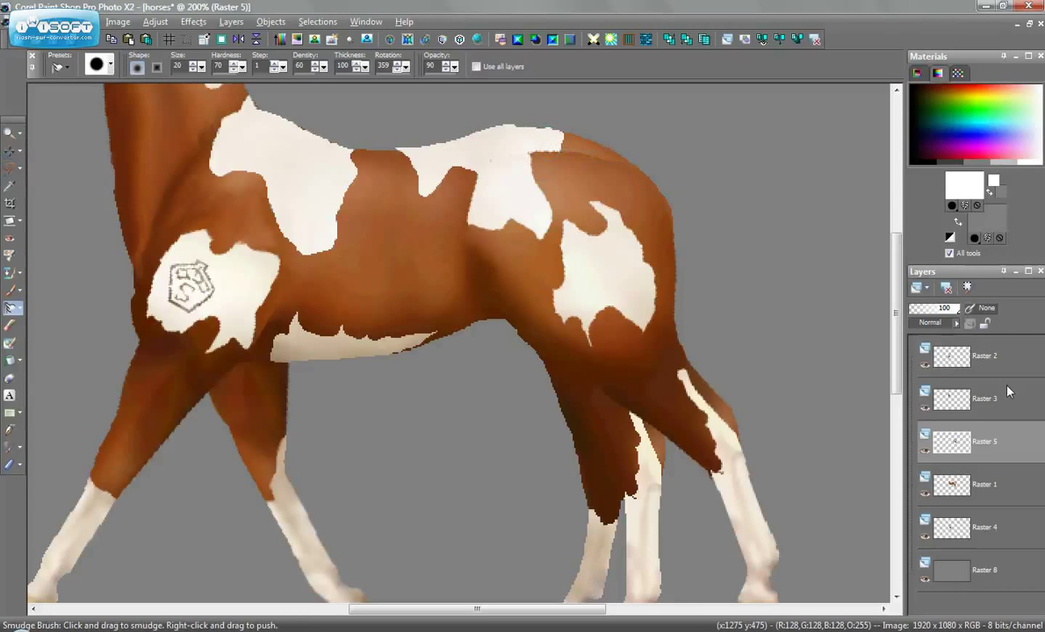
Set the opacity of layer Raster 5 to 50.
{"action": "double_click", "coordinate": [963, 452]}
{"action": "double_click", "coordinate": [456, 411]}
{"action": "type", "text": "50"}
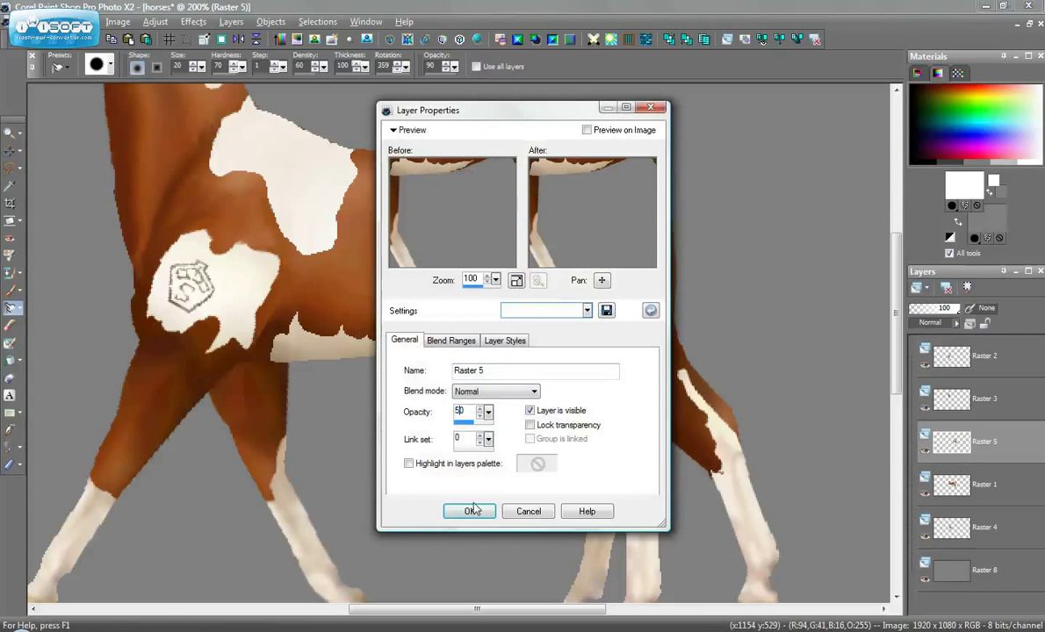
{"action": "left_click", "coordinate": [469, 511]}
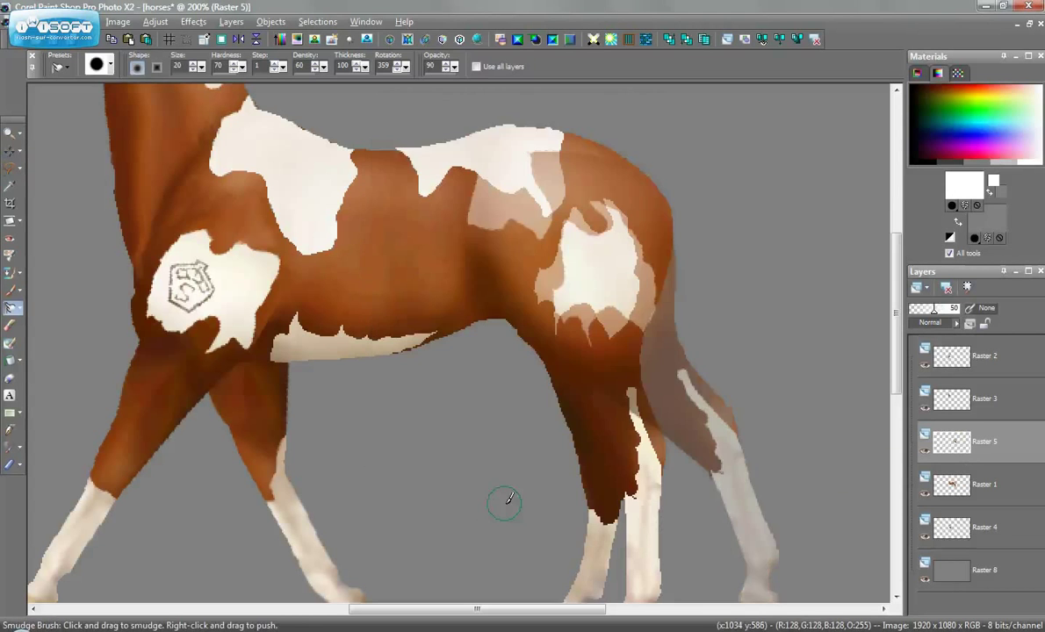
With an anti-aliased point-to-point freehand selection, delete the part of Raster 5 covering the rear tip of the croup's white patch, and deselect.
{"action": "left_click", "coordinate": [20, 168]}
{"action": "left_click", "coordinate": [61, 184]}
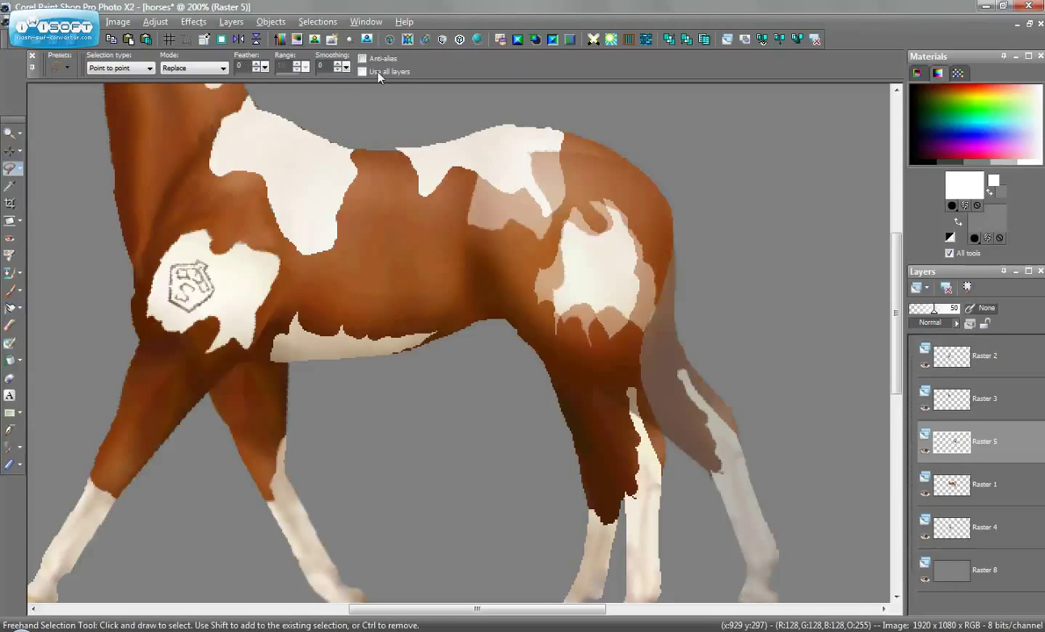
{"action": "scroll", "coordinate": [515, 165], "scroll_direction": "up", "scroll_amount": 4}
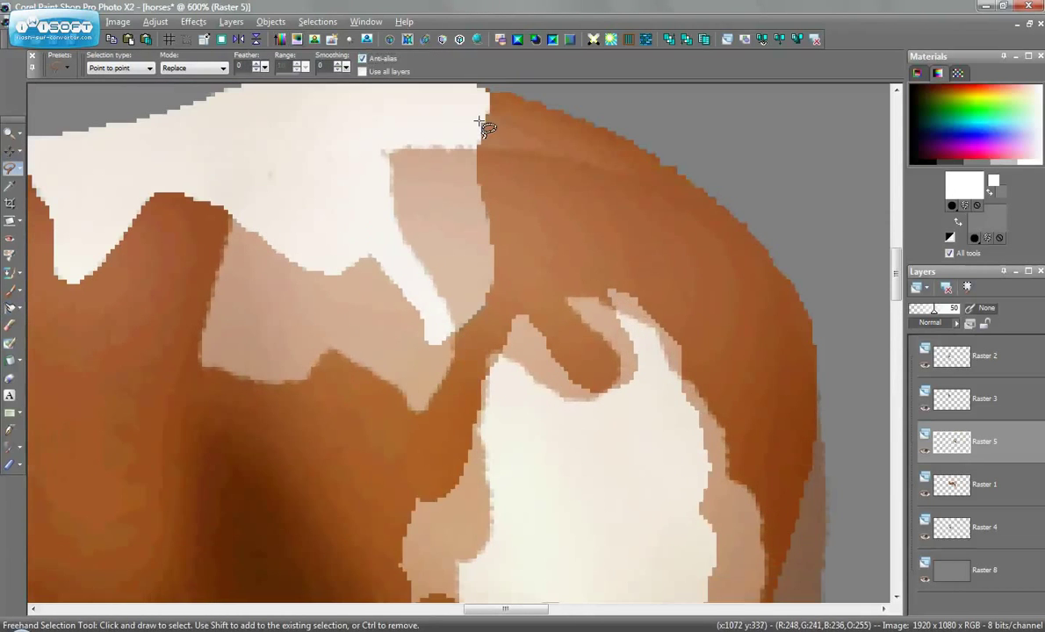
{"action": "left_click", "coordinate": [480, 123]}
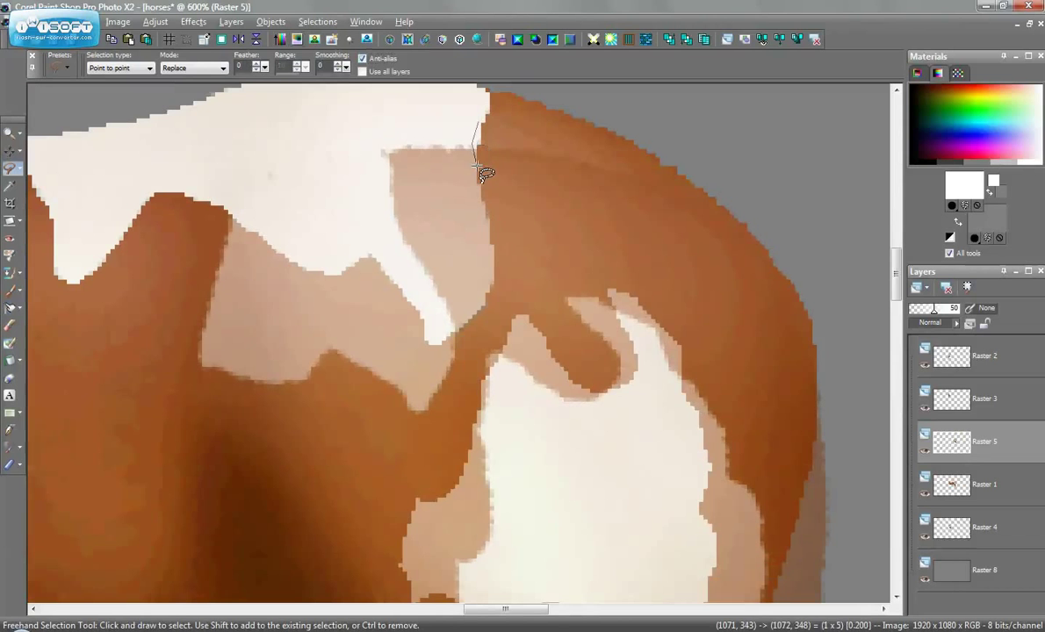
{"action": "left_click", "coordinate": [467, 312]}
{"action": "left_click", "coordinate": [441, 338]}
{"action": "left_click", "coordinate": [338, 144]}
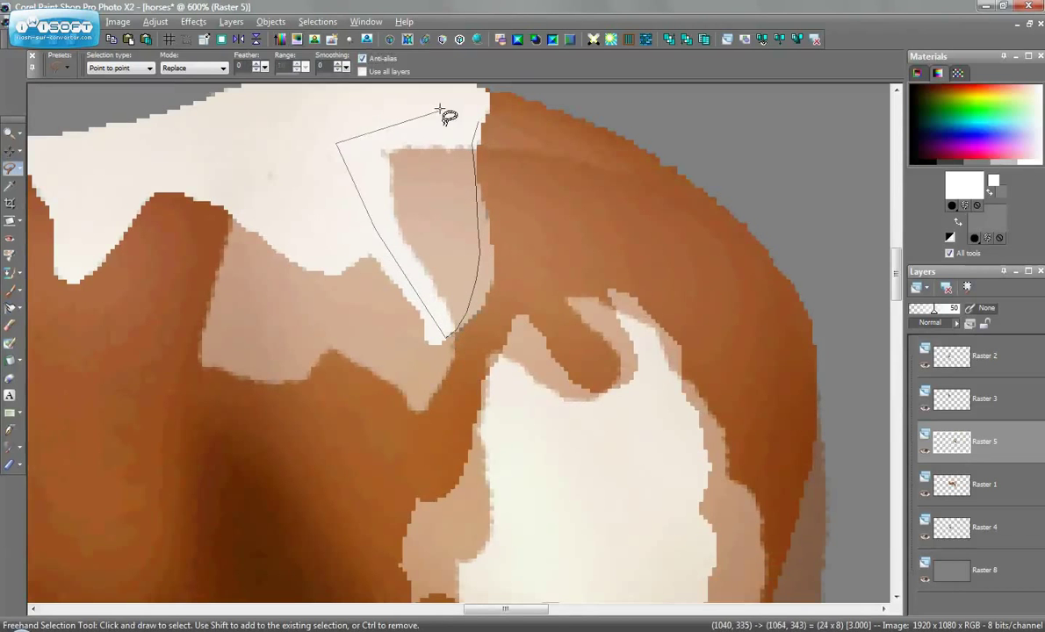
{"action": "double_click", "coordinate": [476, 122]}
{"action": "key", "text": "Delete"}
{"action": "key", "text": "ctrl+d"}
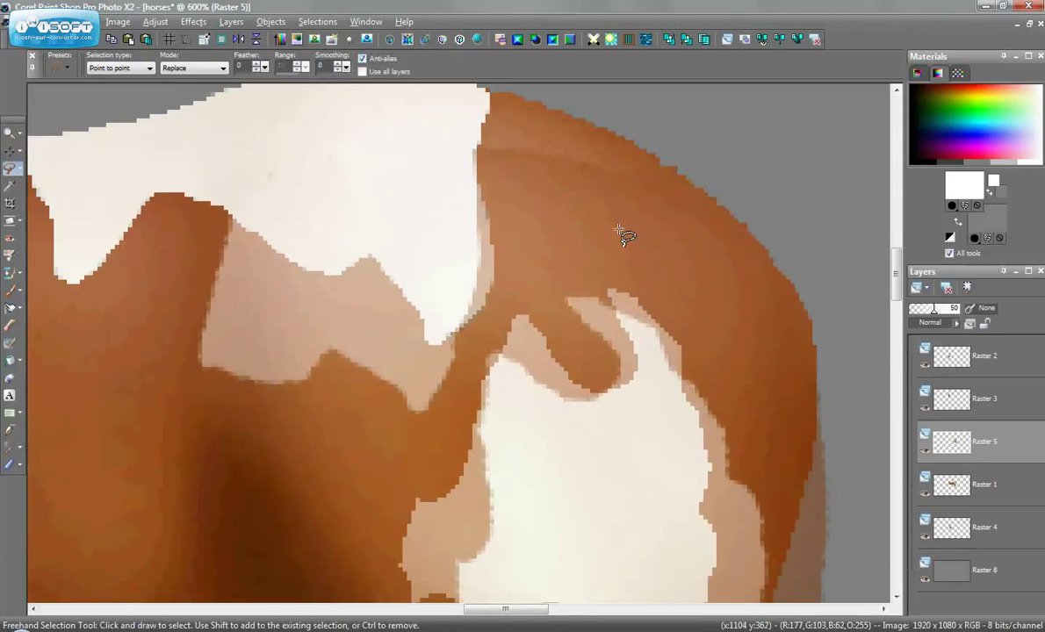
Restore the opacity of layer Raster 5 to 100.
{"action": "double_click", "coordinate": [979, 441]}
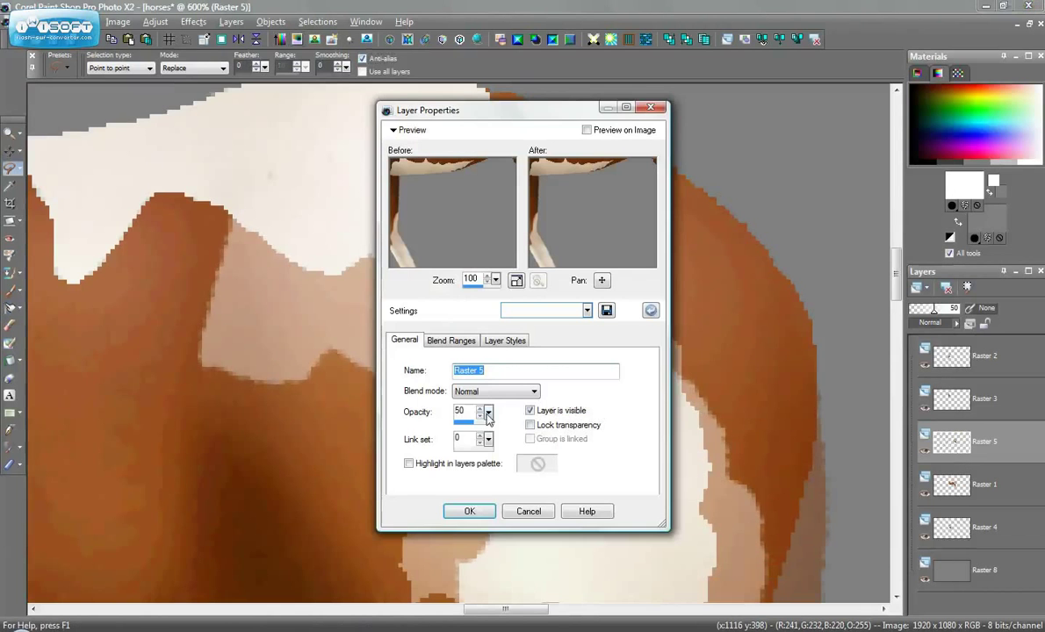
{"action": "left_click_drag", "start_coordinate": [488, 416], "coordinate": [619, 430]}
{"action": "left_click", "coordinate": [470, 511]}
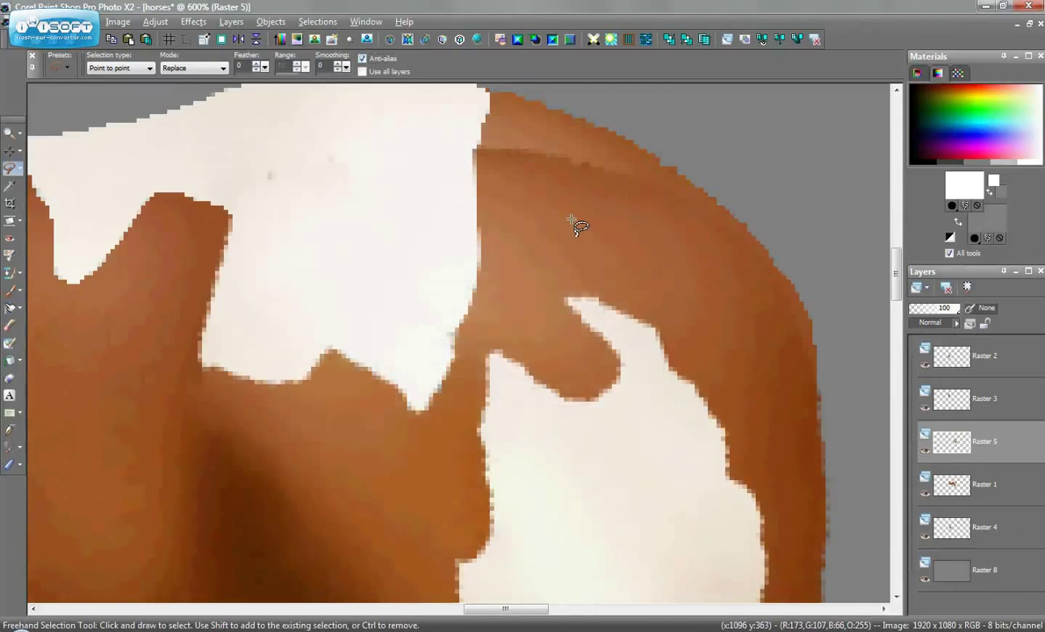